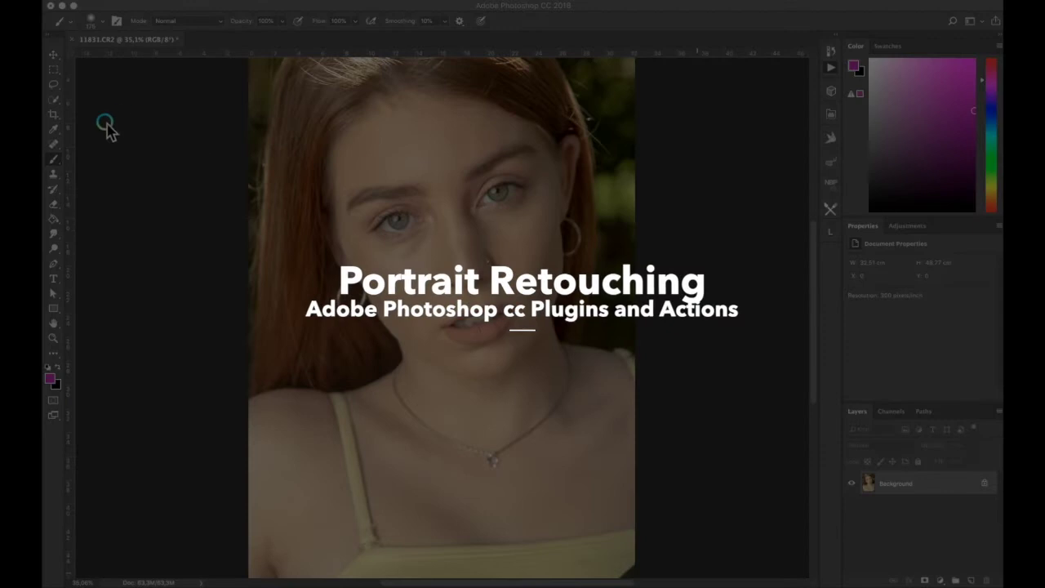
# Step: Select the Spot Healing Brush and show the Actions panel with the skin-retouching actions
pyautogui.click(53, 143)
# Step: Spot-heal three forehead blemishes and brush out the fine forehead hairs, then check around the nose and lips
pyautogui.hotkey('alt', 'F9')
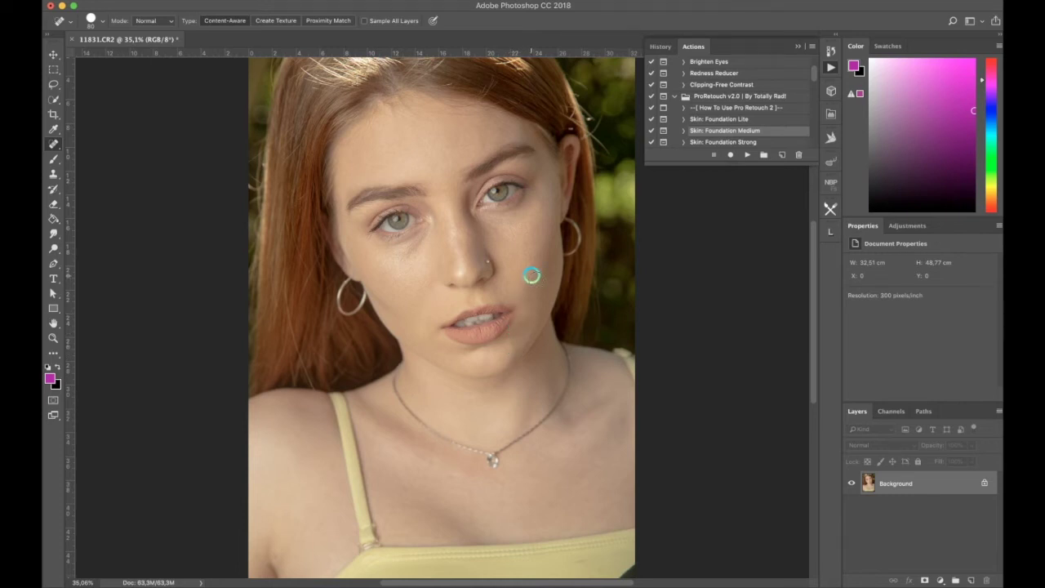
pyautogui.click(417, 151)
pyautogui.click(388, 161)
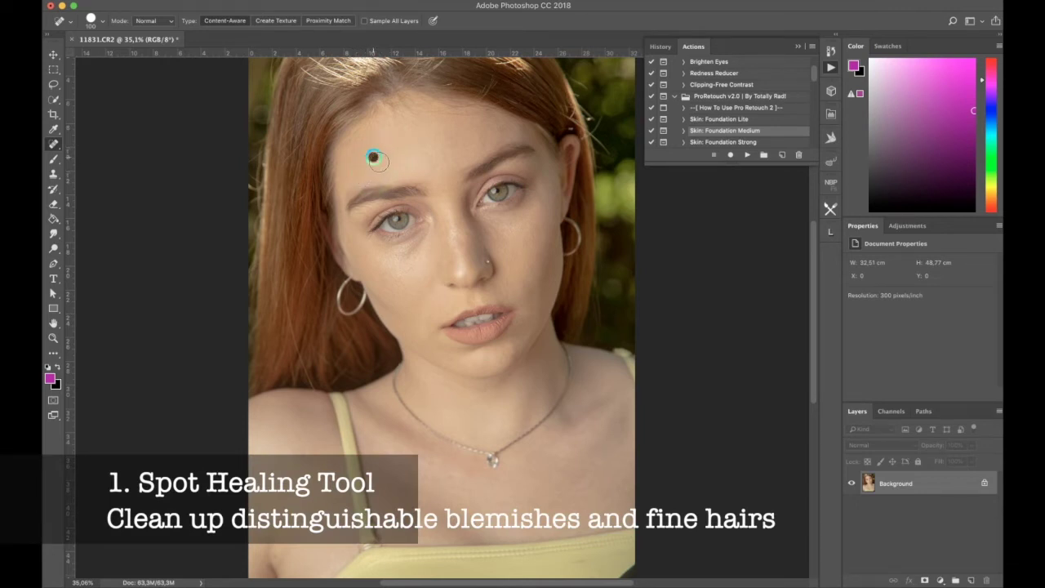
pyautogui.click(407, 139)
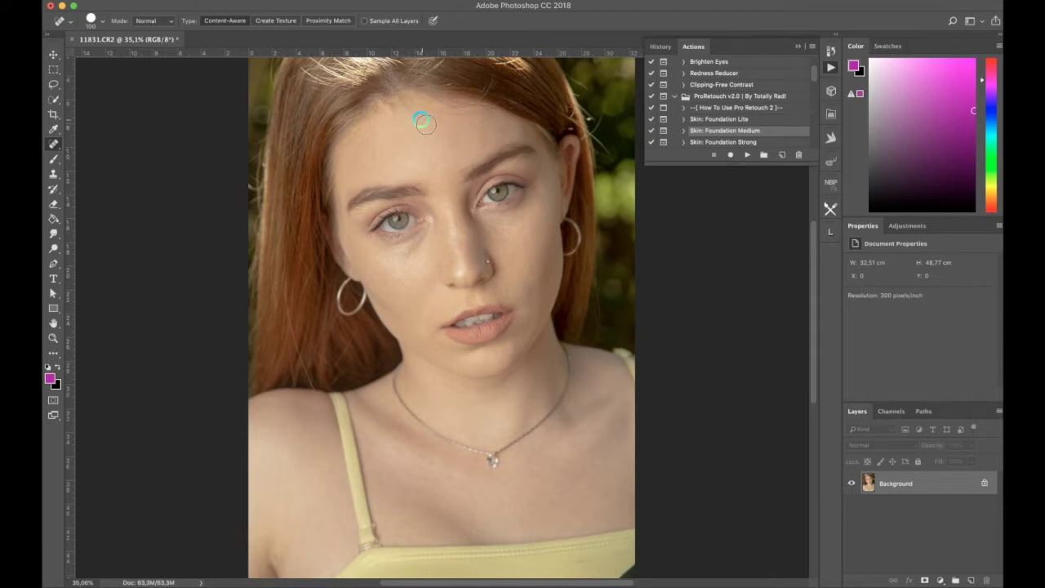
pyautogui.moveTo(446, 129); pyautogui.dragTo(465, 147)
pyautogui.scroll(5, 489, 223)
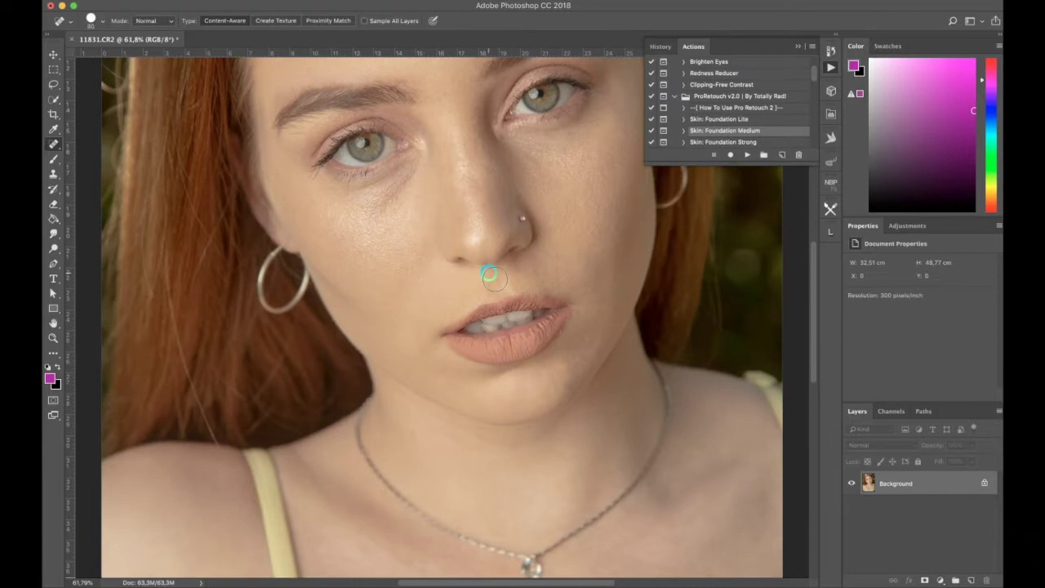
pyautogui.hscroll(3, 569, 266)
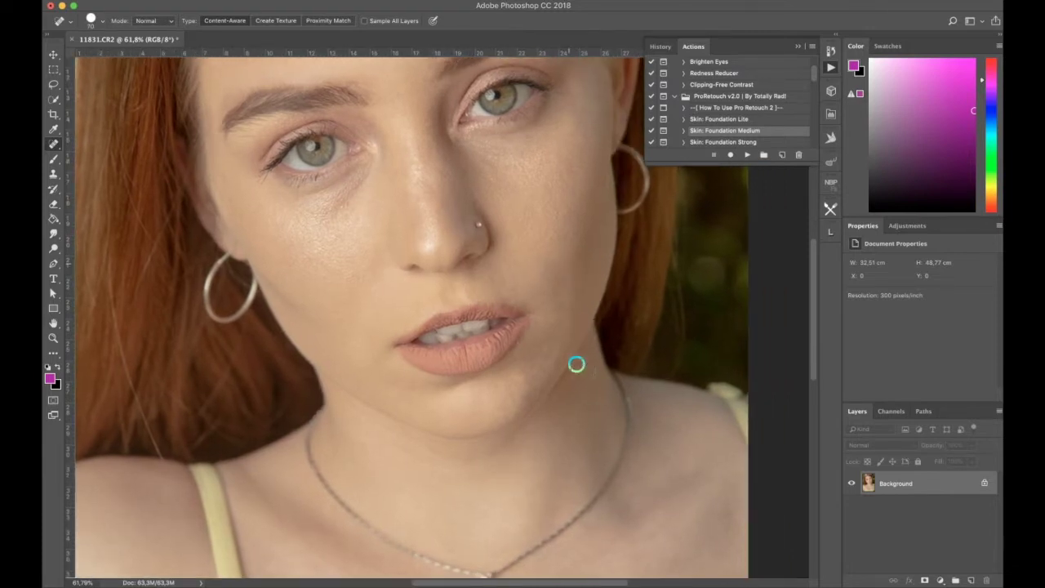
pyautogui.scroll(3, 577, 364)
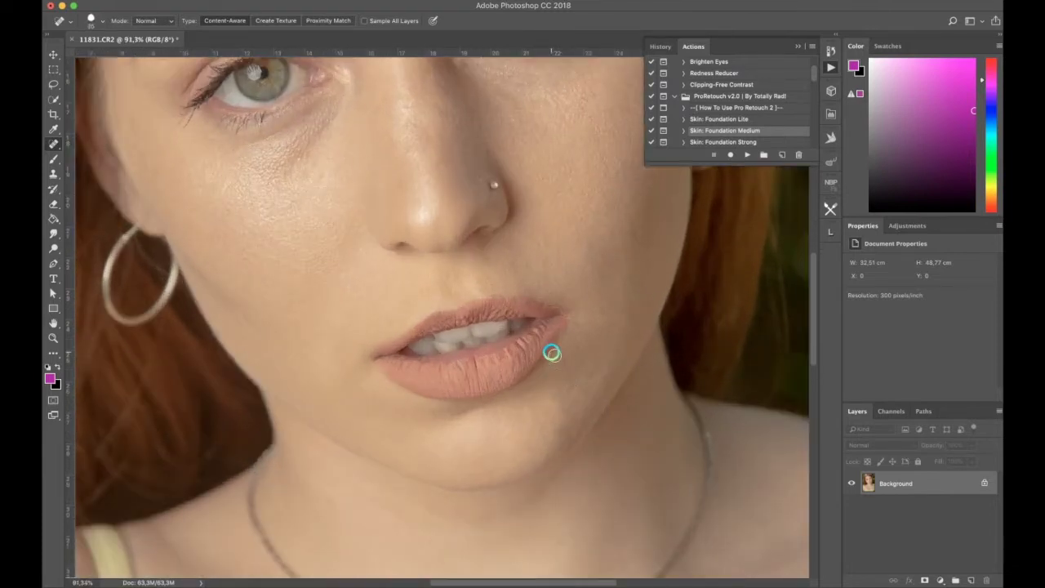
pyautogui.scroll(-3, 590, 328)
pyautogui.scroll(-3, 590, 328)
pyautogui.scroll(-2, 590, 327)
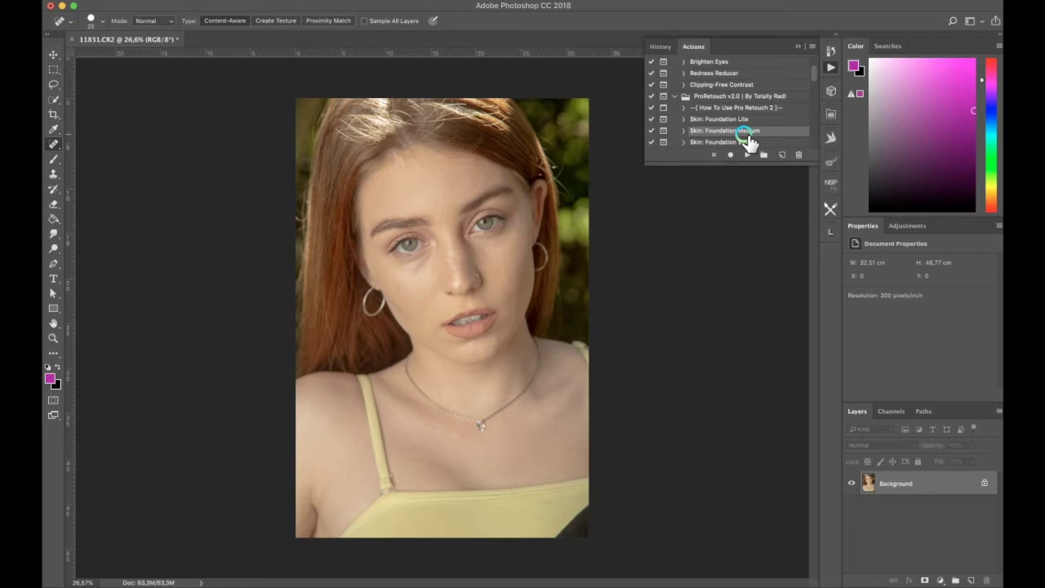
# Step: Paint the Skin: Foundation Medium effect over the skin, lower its opacity, and merge it down
pyautogui.click(750, 159)
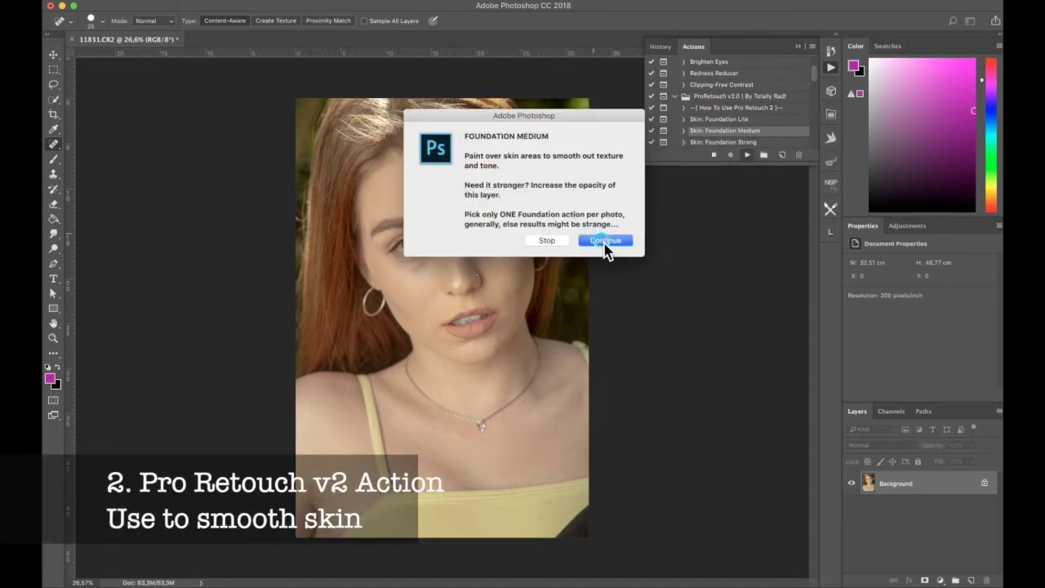
pyautogui.click(605, 241)
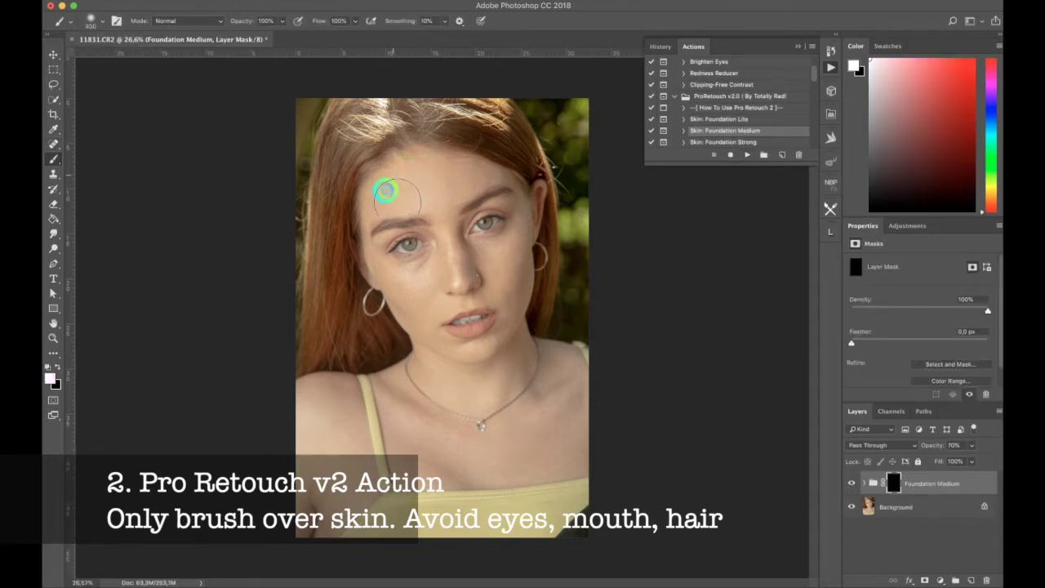
pyautogui.moveTo(421, 162)
pyautogui.mouseDown()
pyautogui.moveTo(404, 199)
pyautogui.moveTo(427, 175)
pyautogui.moveTo(443, 212)
pyautogui.moveTo(443, 185)
pyautogui.moveTo(482, 174)
pyautogui.moveTo(450, 198)
pyautogui.moveTo(501, 177)
pyautogui.moveTo(520, 203)
pyautogui.moveTo(466, 219)
pyautogui.moveTo(482, 210)
pyautogui.moveTo(522, 217)
pyautogui.moveTo(476, 236)
pyautogui.moveTo(520, 230)
pyautogui.moveTo(390, 233)
pyautogui.moveTo(414, 270)
pyautogui.moveTo(473, 236)
pyautogui.moveTo(415, 270)
pyautogui.moveTo(424, 319)
pyautogui.moveTo(472, 260)
pyautogui.moveTo(511, 313)
pyautogui.moveTo(487, 294)
pyautogui.moveTo(517, 228)
pyautogui.moveTo(482, 382)
pyautogui.moveTo(415, 483)
pyautogui.moveTo(522, 431)
pyautogui.moveTo(411, 471)
pyautogui.moveTo(335, 472)
pyautogui.moveTo(315, 497)
pyautogui.mouseUp()
pyautogui.click(970, 445)
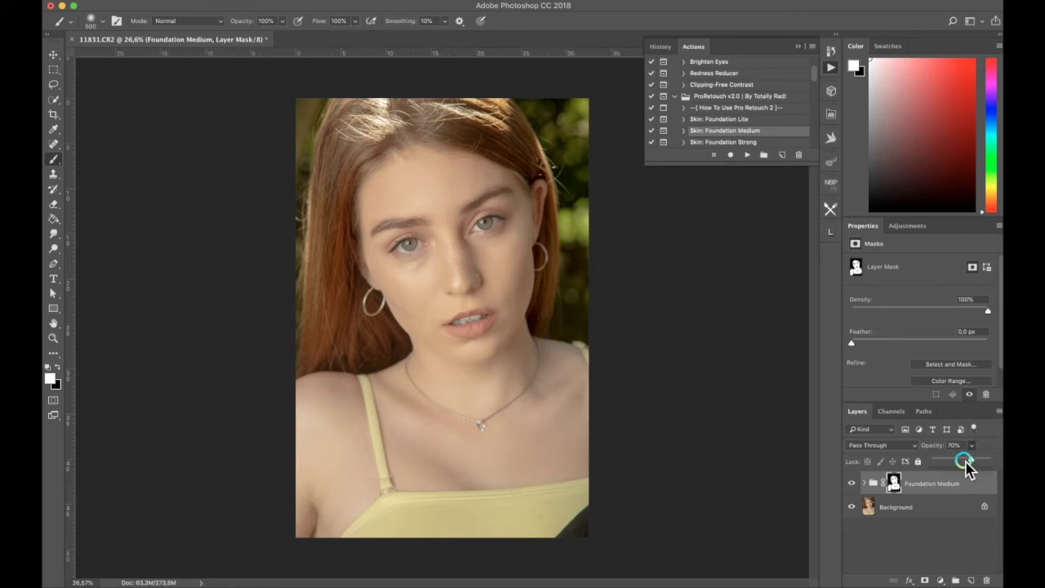
pyautogui.moveTo(965, 464); pyautogui.dragTo(958, 460)
pyautogui.hotkey('ctrl', 'shift', 'e')
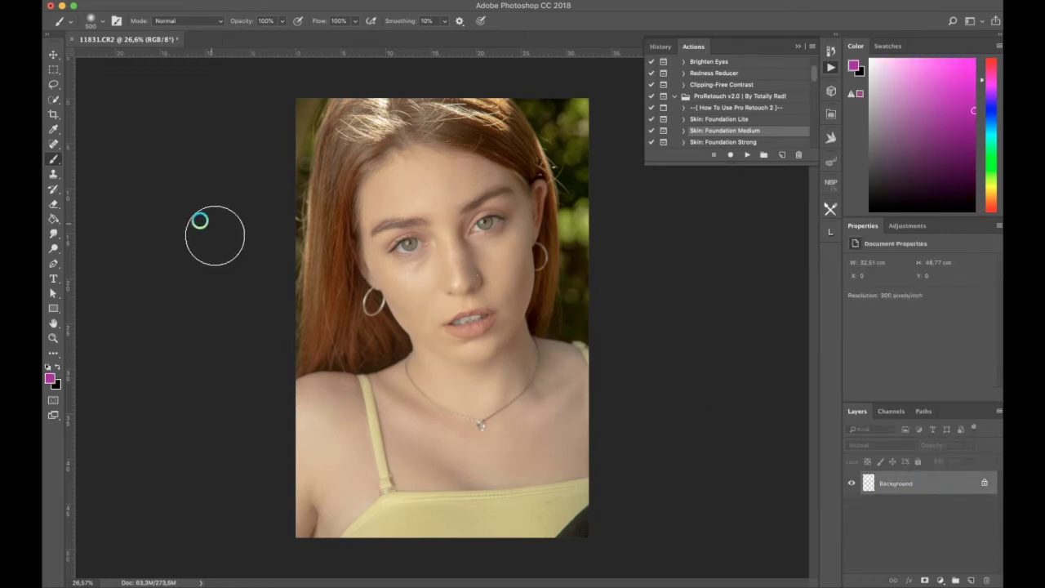
# Step: Spot-heal the dark patch along the bottom edge of the photo
pyautogui.press('j')
pyautogui.moveTo(542, 519); pyautogui.dragTo(555, 517)
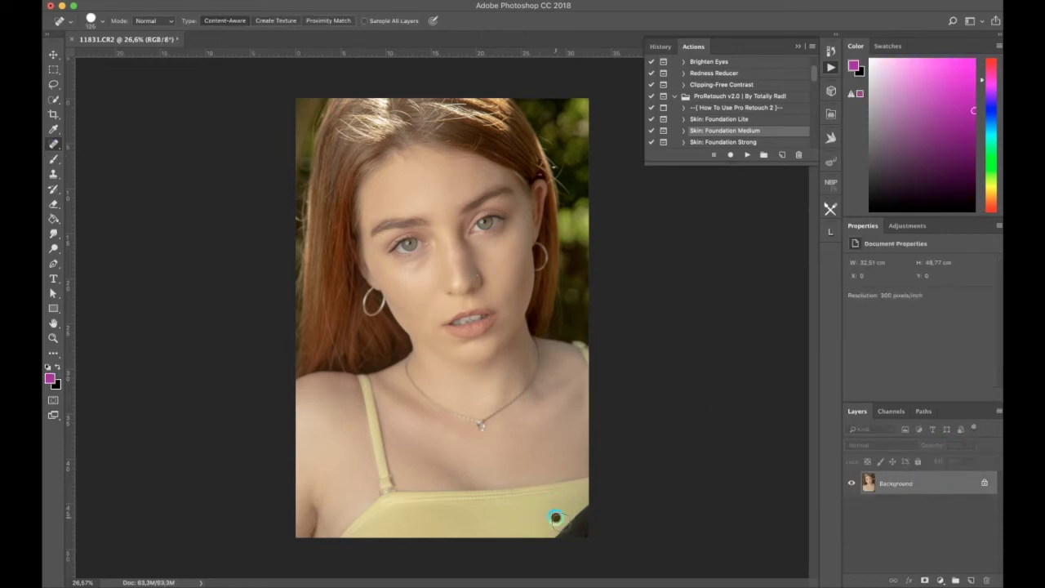
pyautogui.scroll(2, 598, 222)
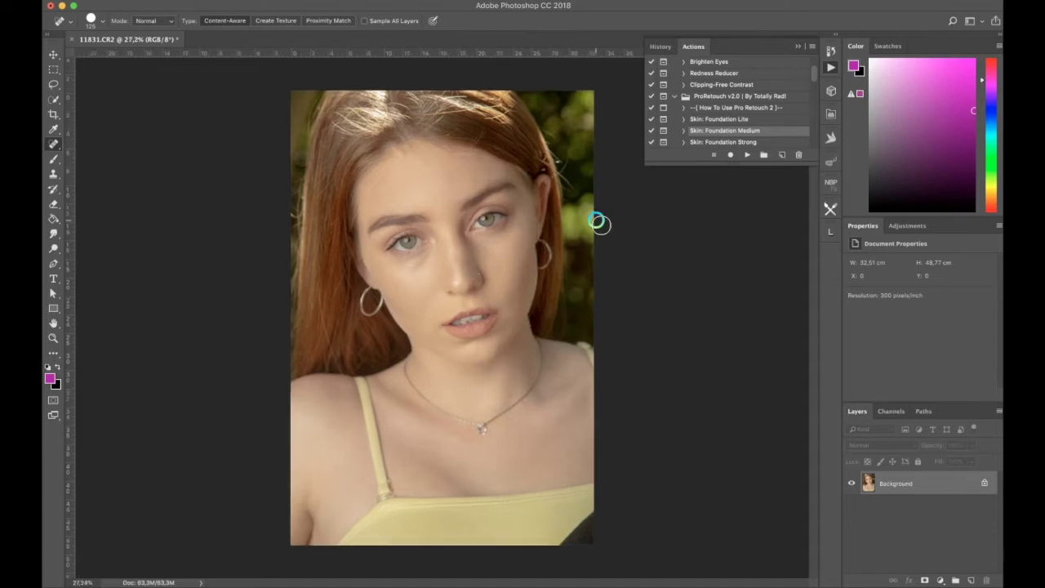
pyautogui.scroll(3, 598, 222)
# Step: Paint the Brighten Eyes action's effect over both irises
pyautogui.click(715, 62)
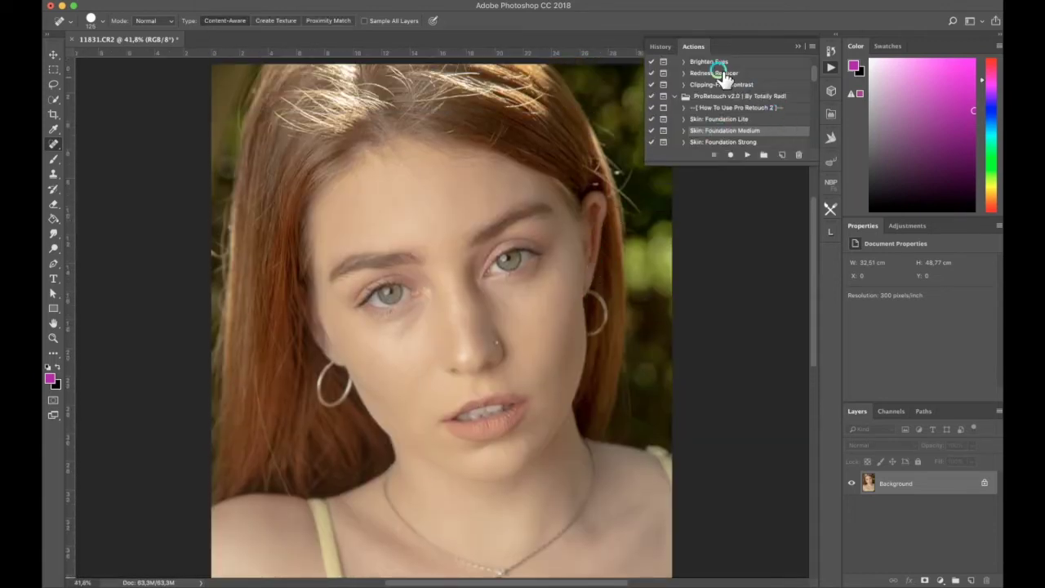
pyautogui.click(748, 154)
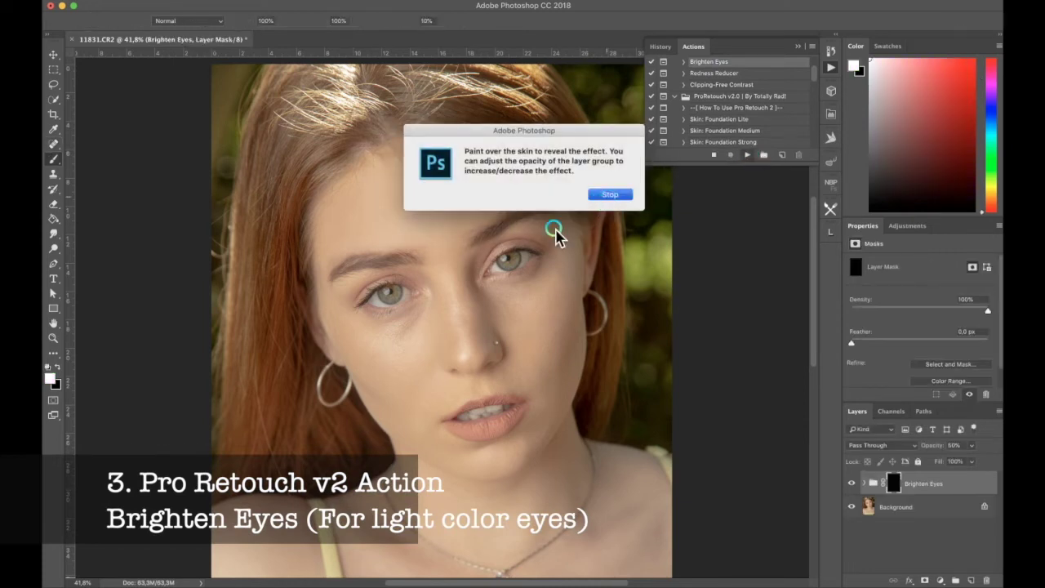
pyautogui.press('Return')
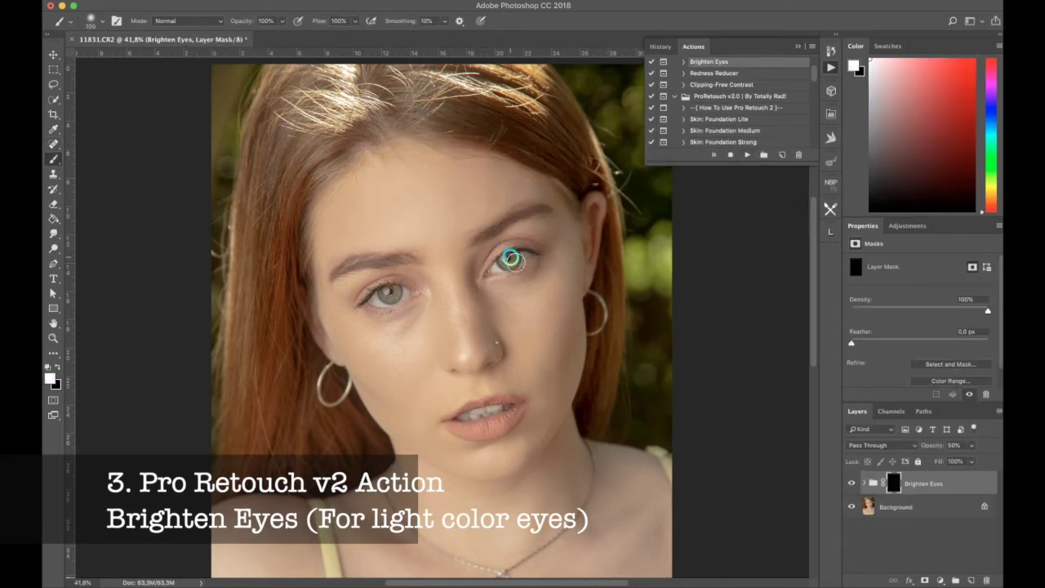
pyautogui.moveTo(511, 259); pyautogui.dragTo(493, 262)
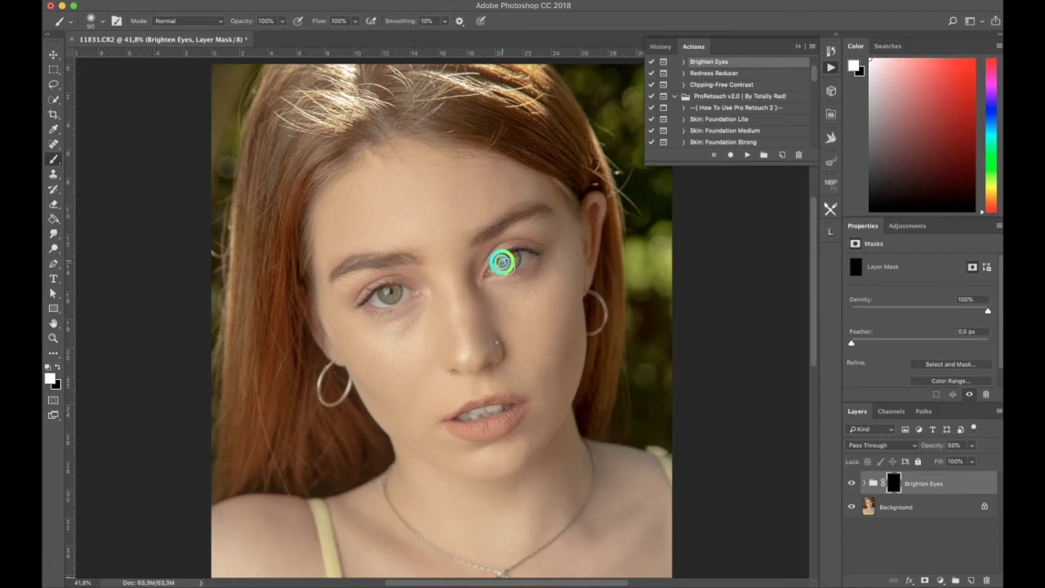
pyautogui.moveTo(391, 292); pyautogui.dragTo(384, 296)
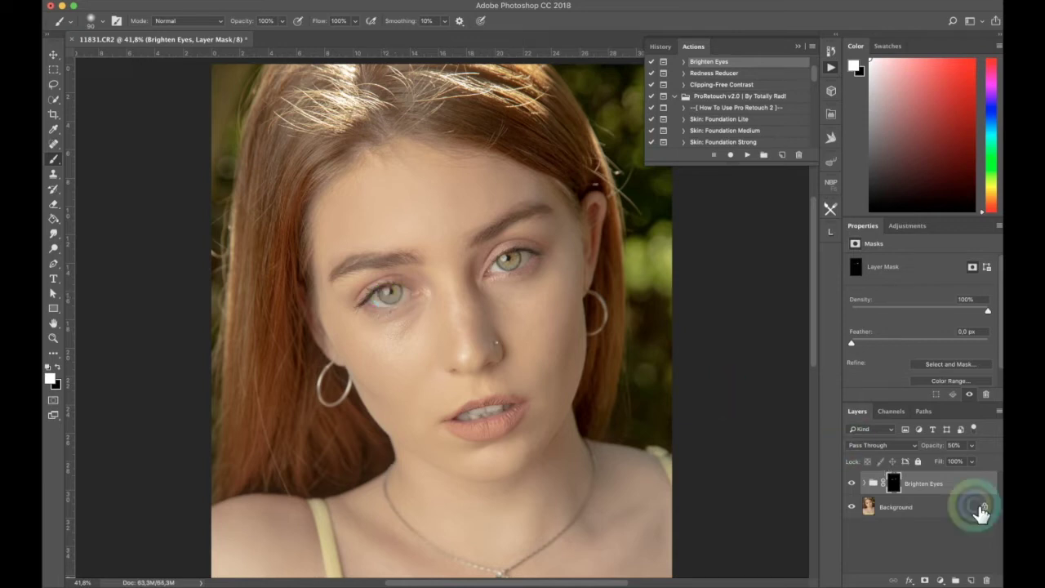
# Step: Lower the eye brightening to 64% opacity and merge it into the Background
pyautogui.click(973, 461)
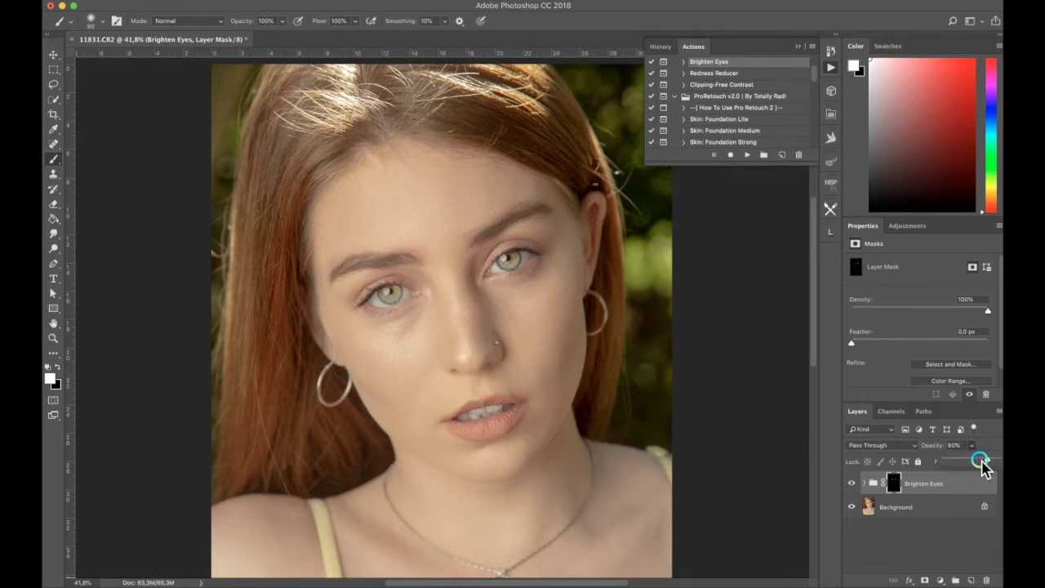
pyautogui.press('super+minus')
pyautogui.click(975, 459)
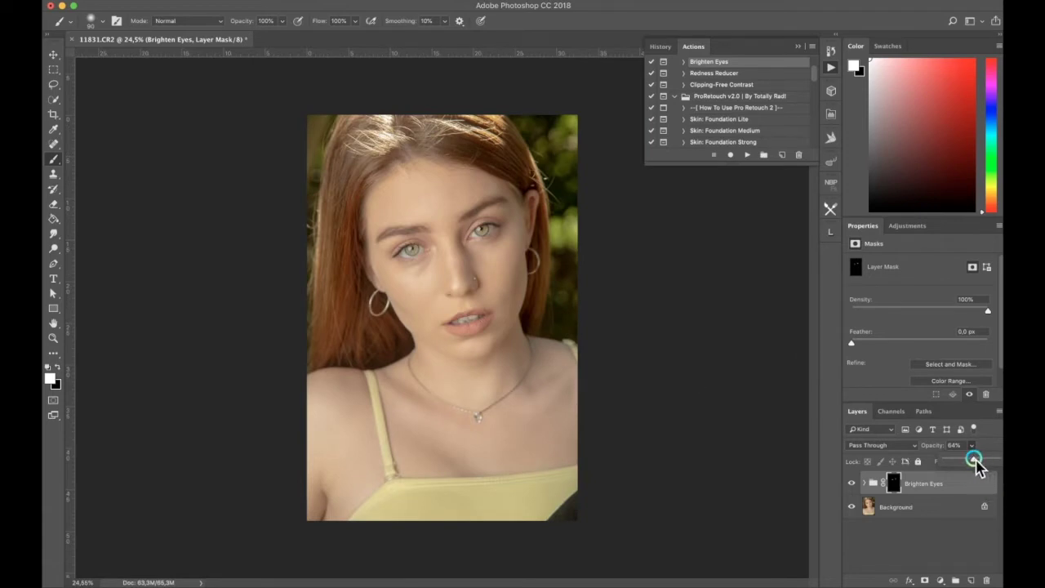
pyautogui.click(925, 507)
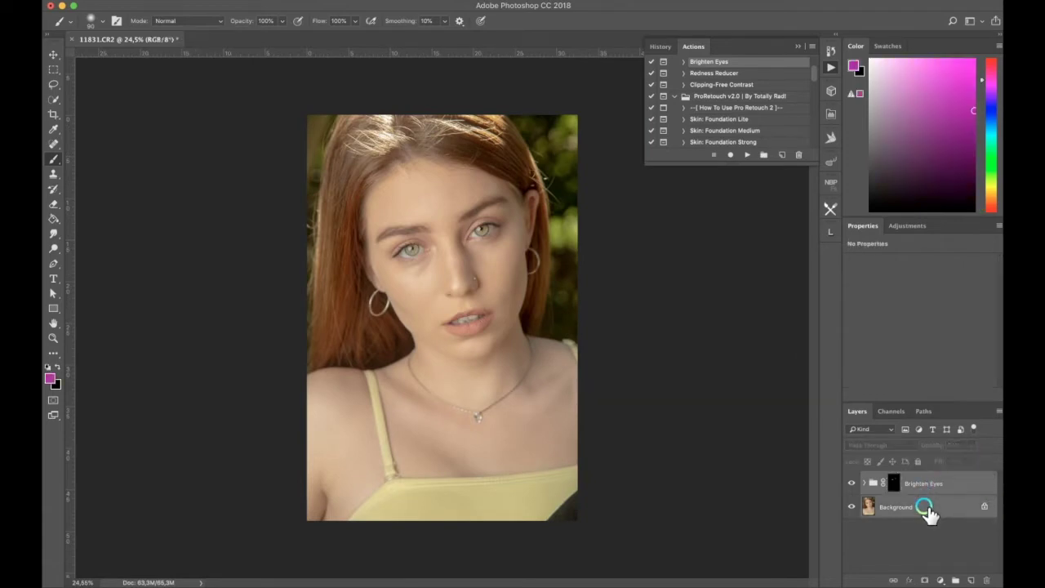
pyautogui.press('super+z')
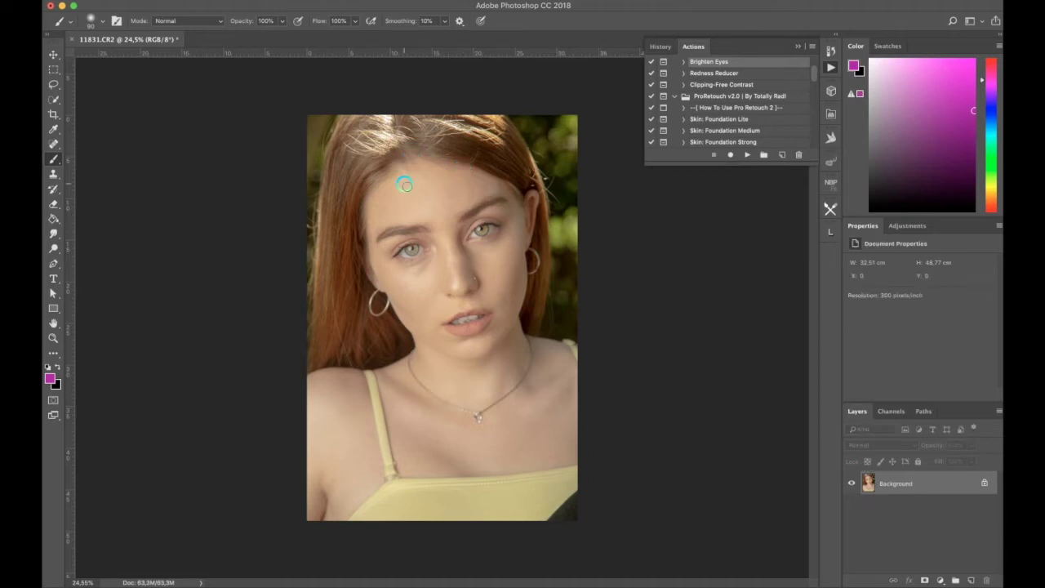
pyautogui.press('super+plus')
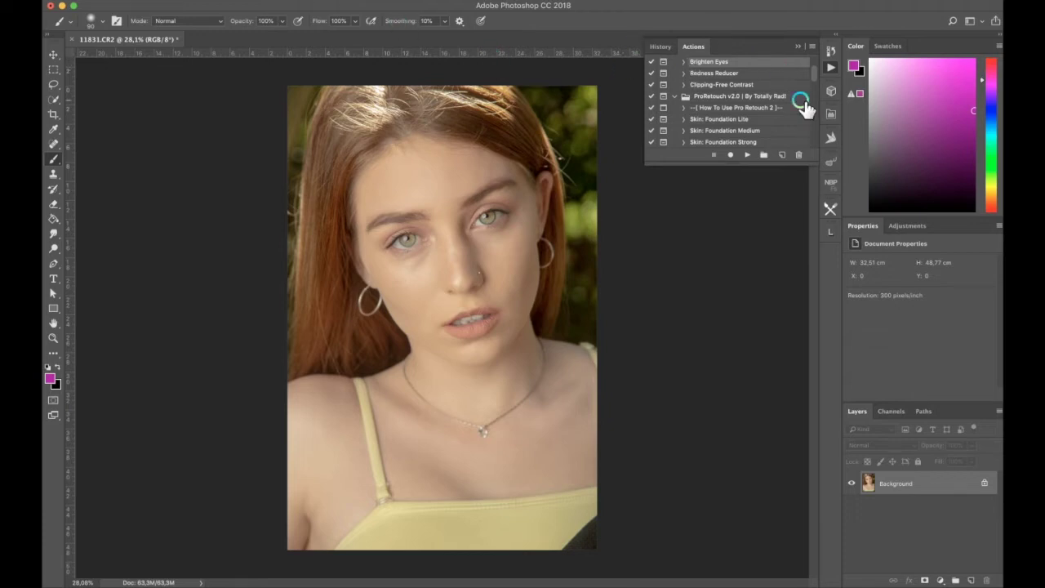
# Step: Create a Magic Retouch Pro Natural Lips Color Boost layer and paint it over the irises
pyautogui.click(830, 137)
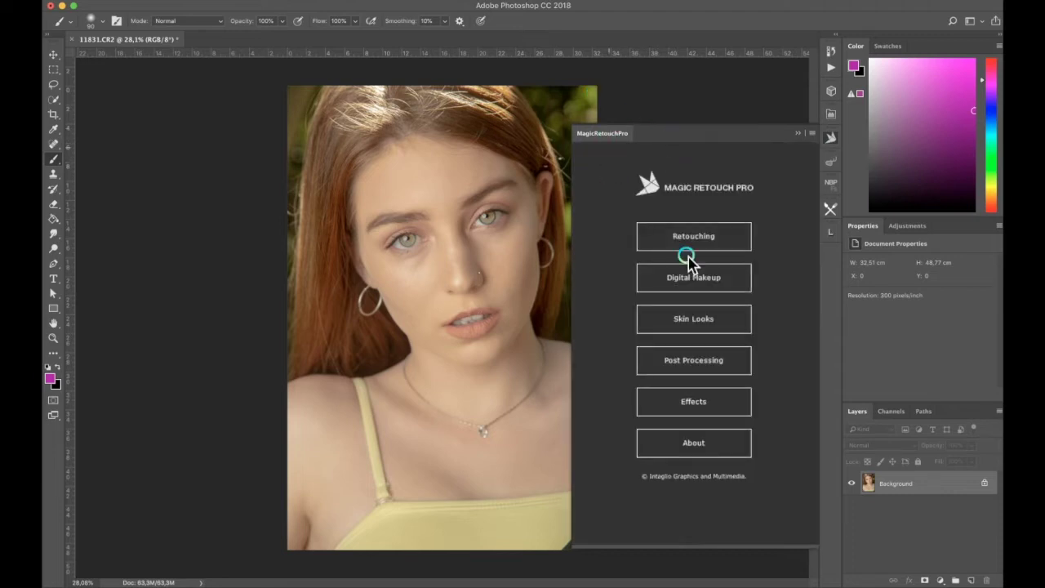
pyautogui.click(707, 245)
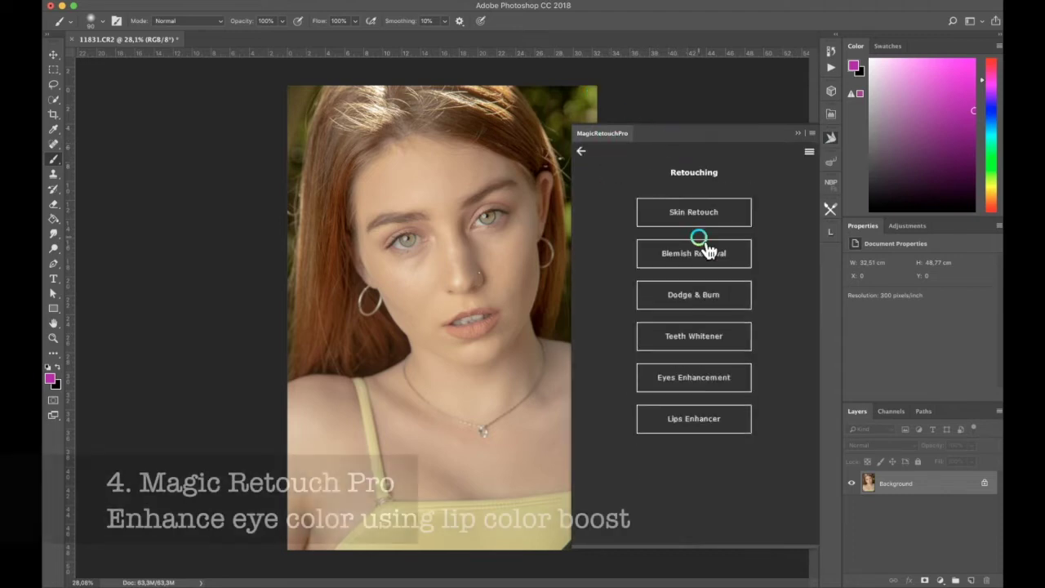
pyautogui.click(707, 423)
pyautogui.click(677, 214)
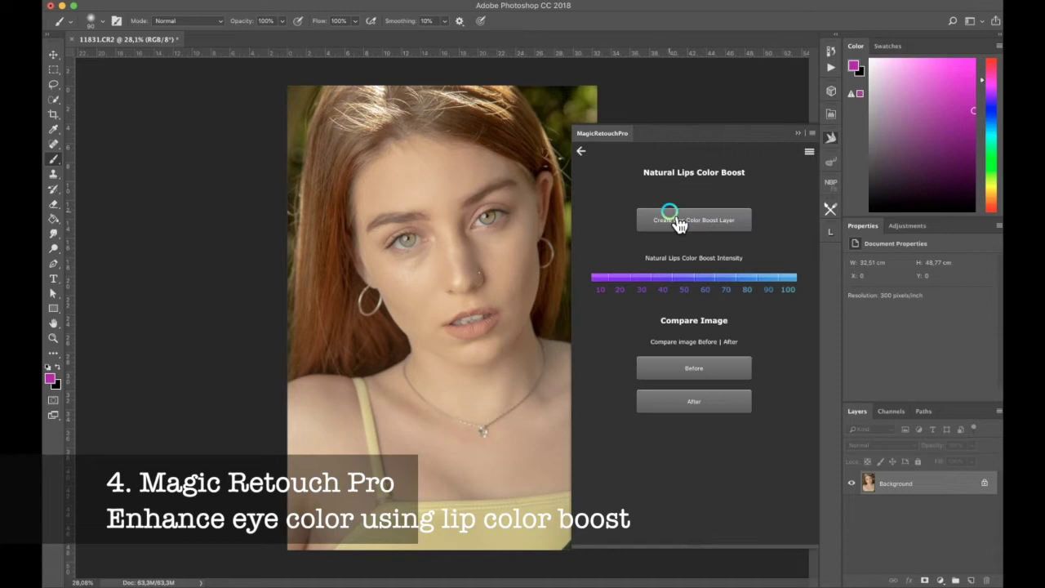
pyautogui.click(688, 225)
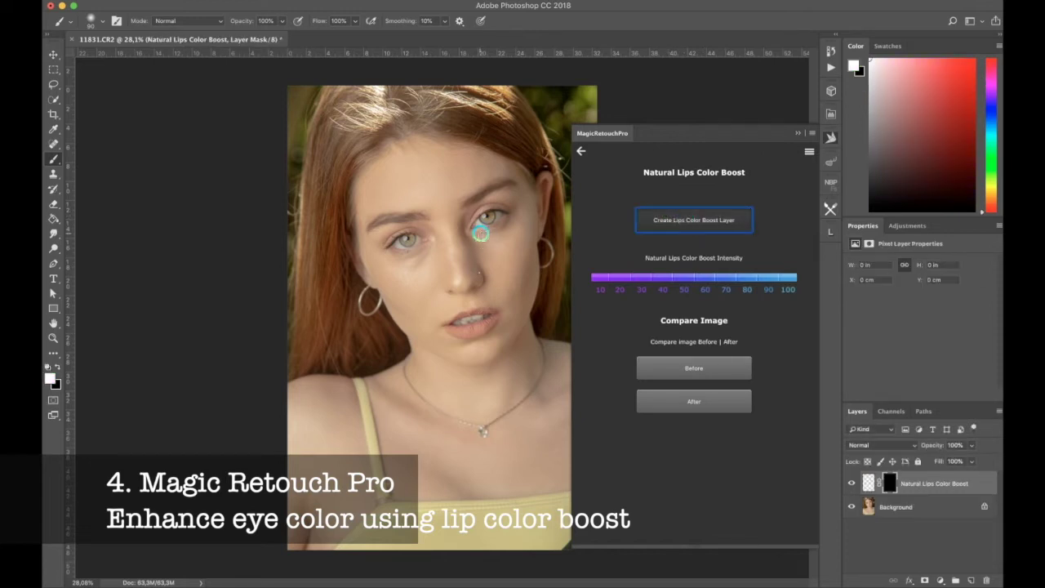
pyautogui.hscroll(3, 481, 233)
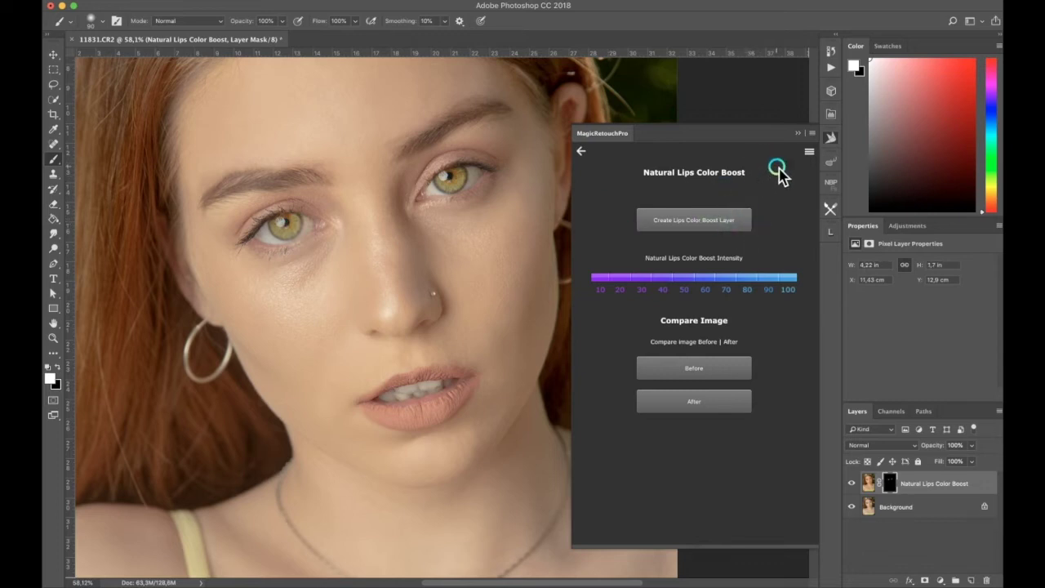
pyautogui.click(800, 137)
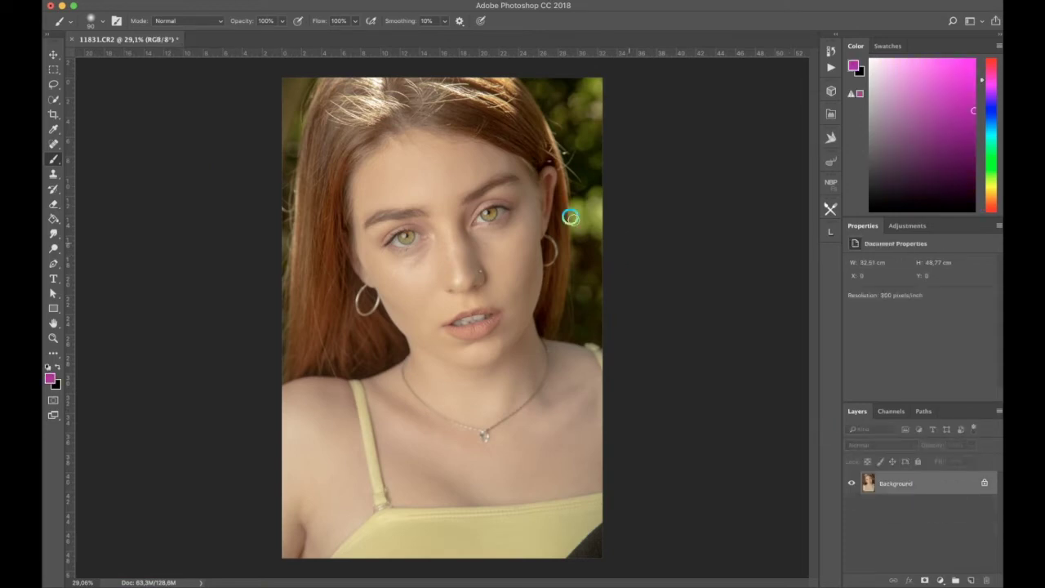
# Step: Launch ON1 Effects 10 on the portrait from the Filter menu
pyautogui.click(334, 2)
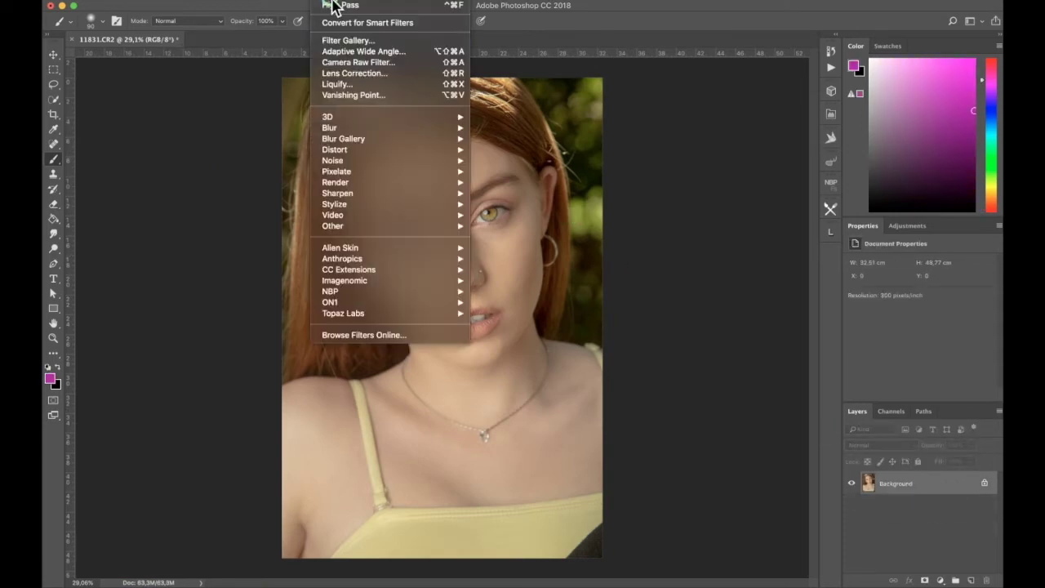
pyautogui.moveTo(383, 302)
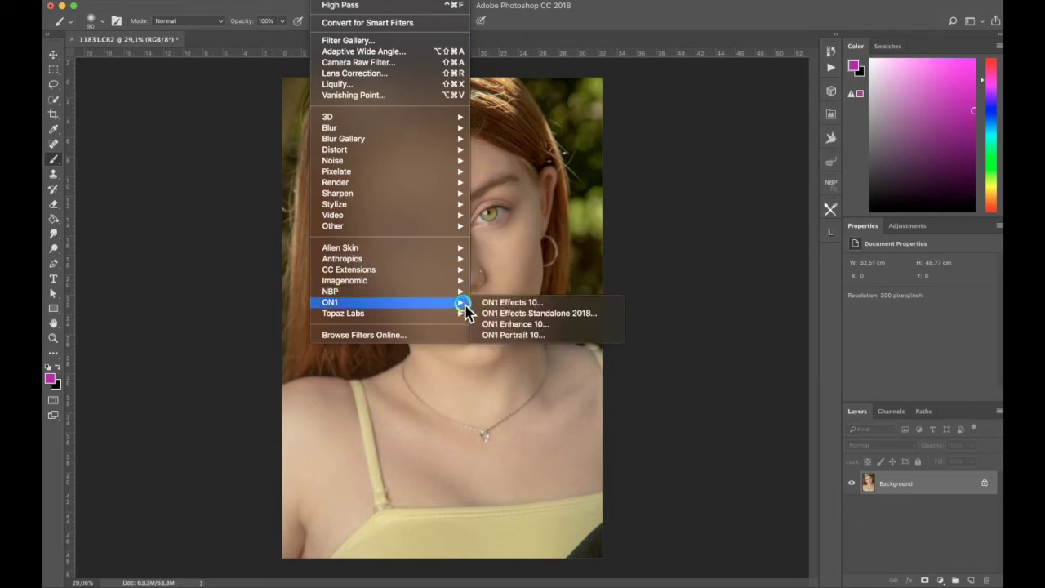
pyautogui.click(507, 302)
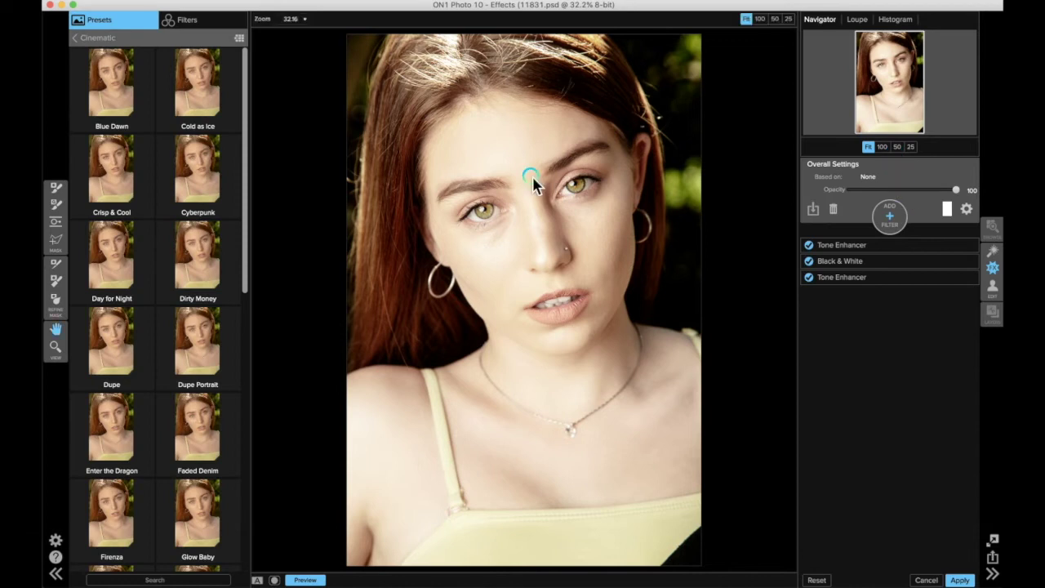
# Step: Apply the Moulin Rouge cinematic preset at about 50% opacity and return to Photoshop
pyautogui.scroll(-10, 175, 291)
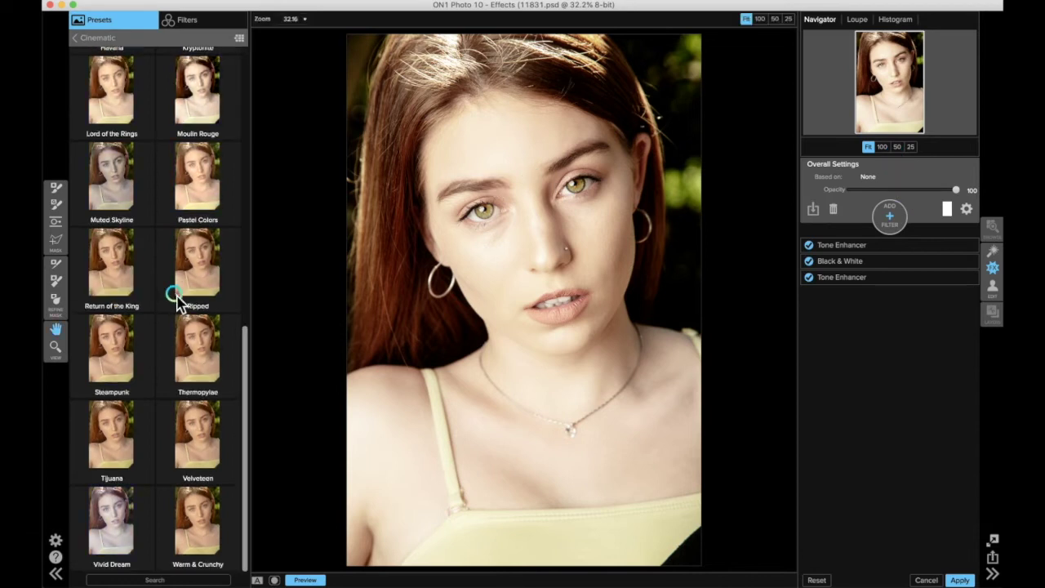
pyautogui.scroll(3, 198, 301)
pyautogui.scroll(4, 198, 310)
pyautogui.click(200, 328)
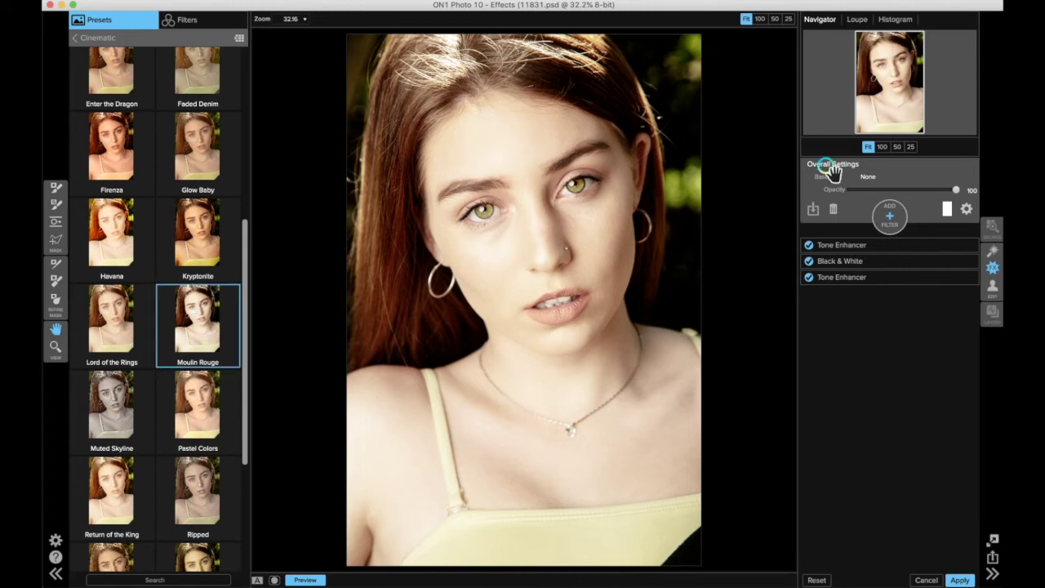
pyautogui.click(908, 189)
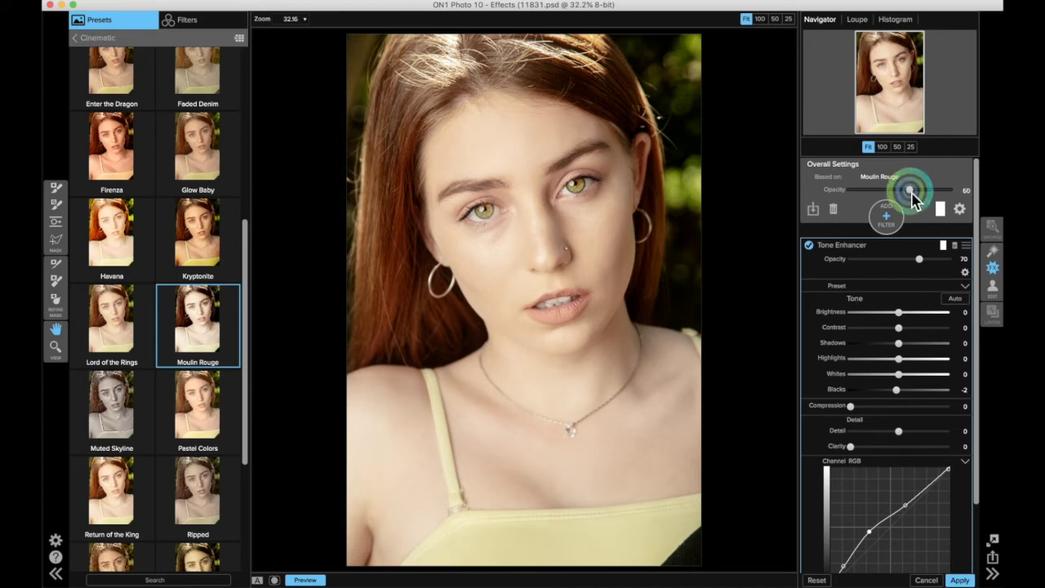
pyautogui.click(960, 579)
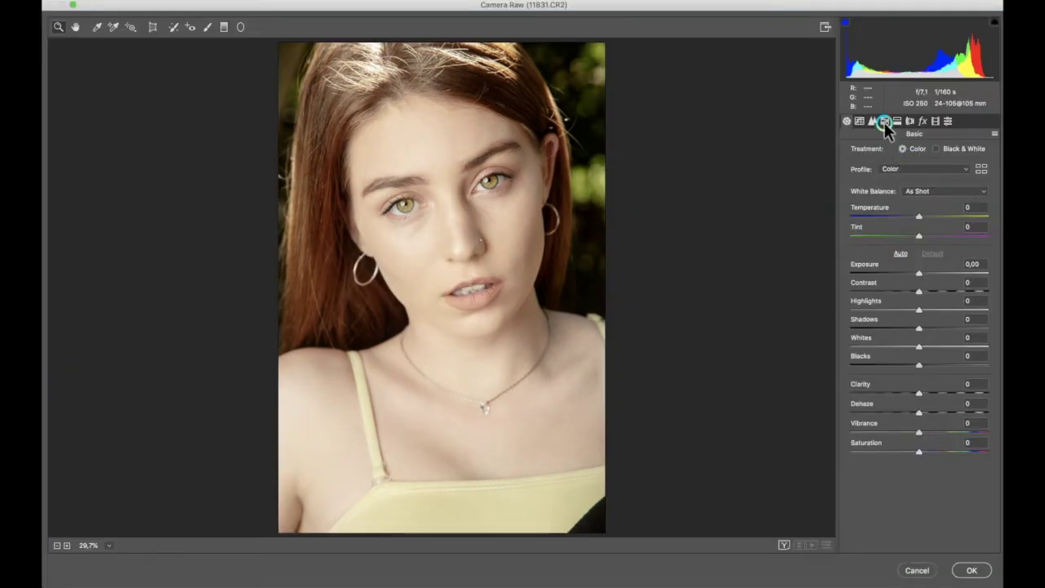
# Step: Set Oranges saturation -6, Temperature and Tint +9, Exposure +0.20, Contrast -11, Highlights +11, Shadows +7
pyautogui.click(884, 121)
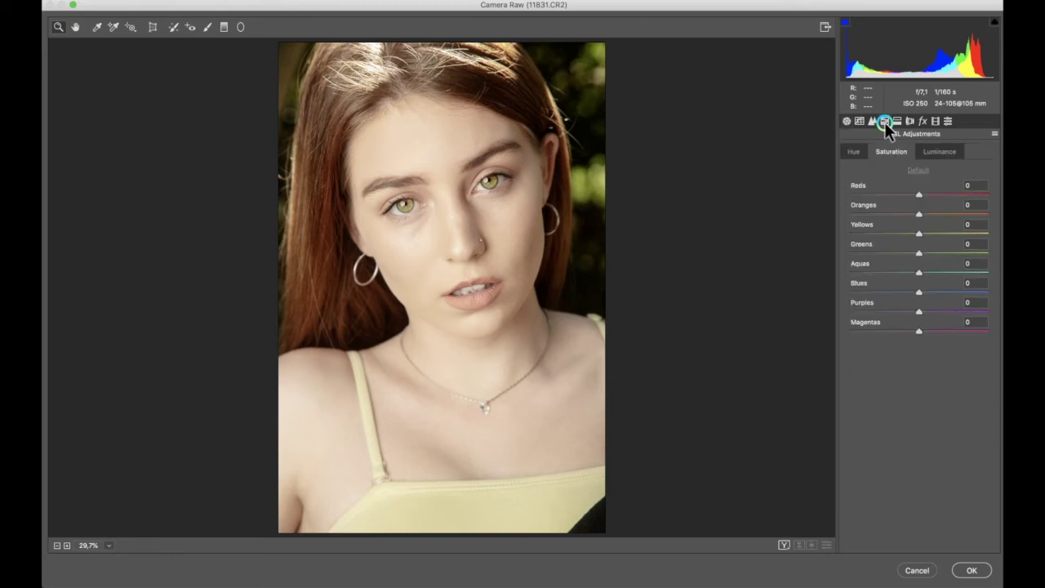
pyautogui.moveTo(920, 216); pyautogui.dragTo(915, 217)
pyautogui.click(847, 121)
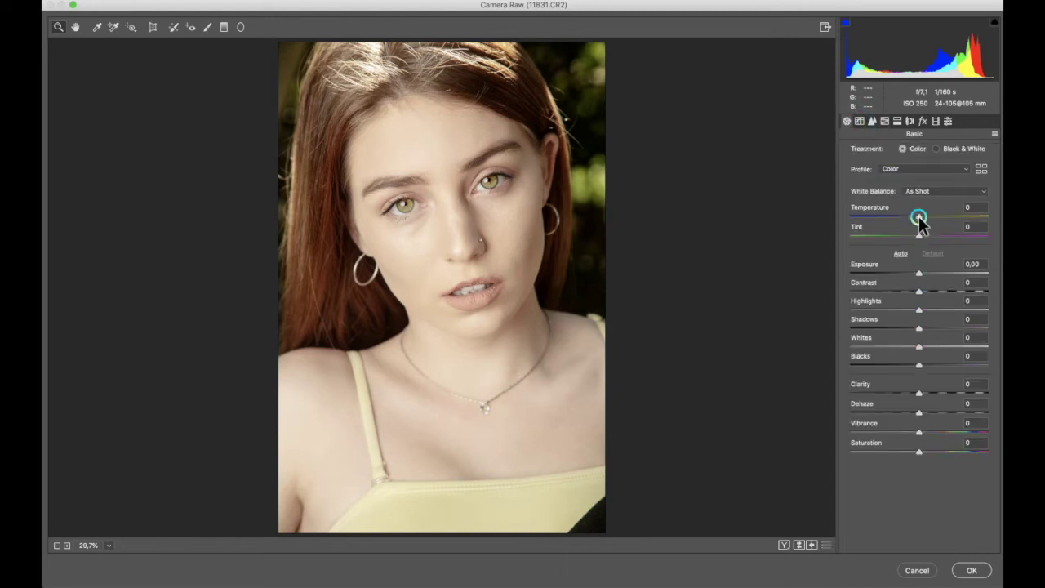
pyautogui.moveTo(919, 221); pyautogui.dragTo(926, 238)
pyautogui.click(918, 292)
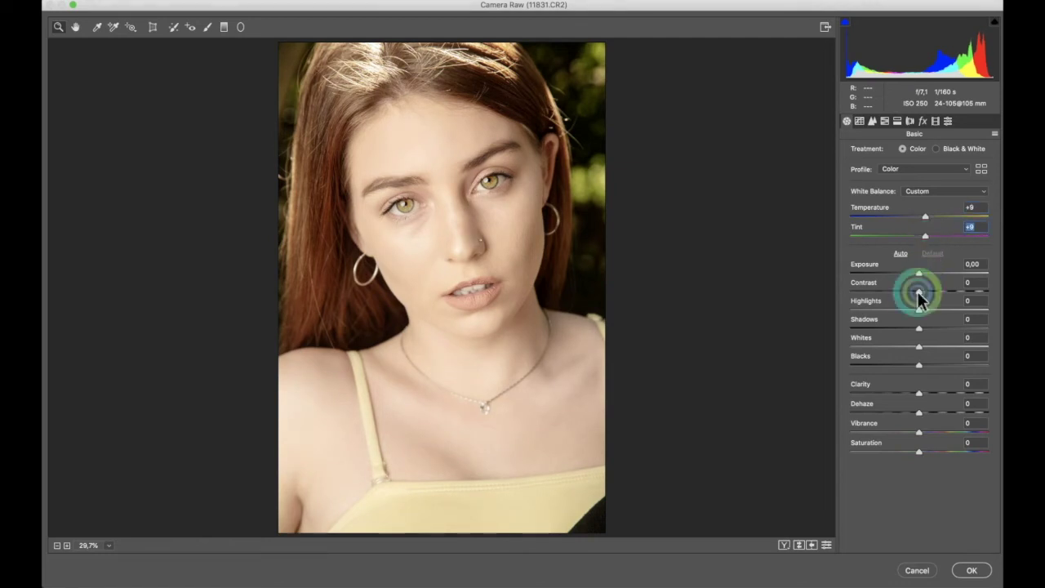
pyautogui.moveTo(918, 292)
pyautogui.mouseDown()
pyautogui.moveTo(932, 292)
pyautogui.moveTo(909, 296)
pyautogui.moveTo(920, 276)
pyautogui.mouseUp()
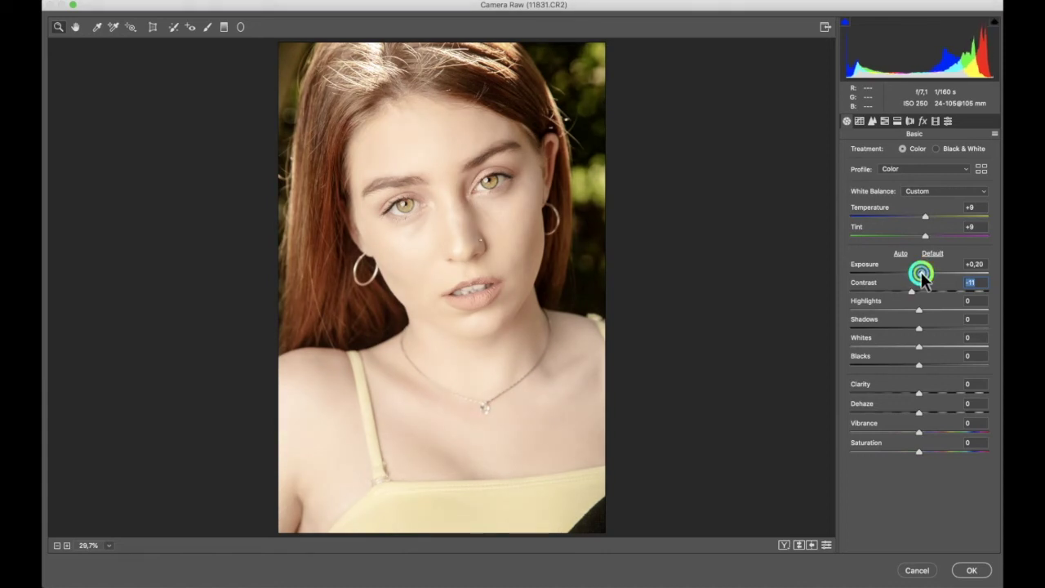
pyautogui.moveTo(917, 310)
pyautogui.mouseDown()
pyautogui.moveTo(906, 314)
pyautogui.moveTo(927, 313)
pyautogui.moveTo(932, 333)
pyautogui.moveTo(923, 329)
pyautogui.mouseUp()
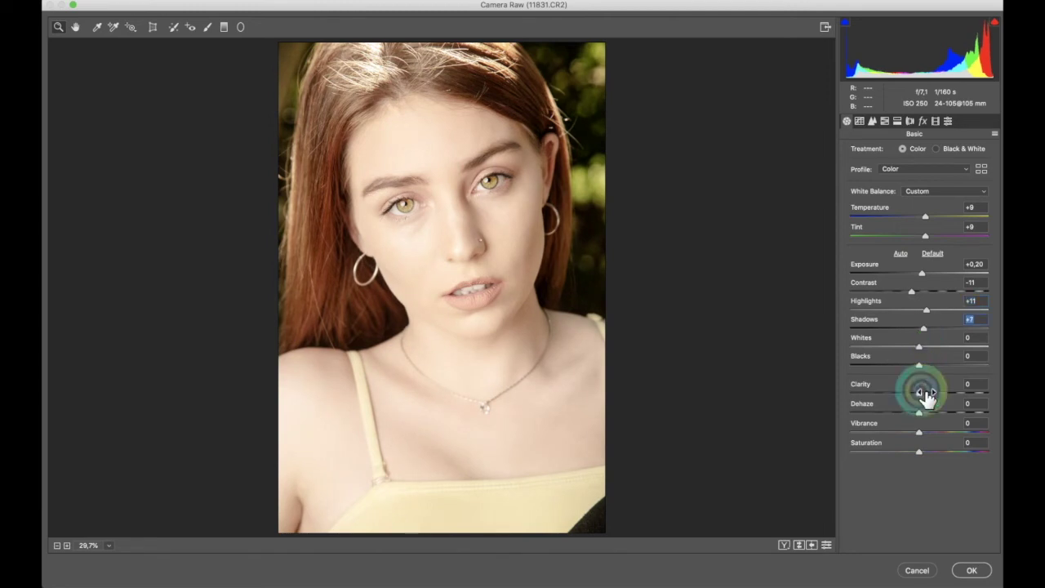
# Step: Add Dehaze +3, raise Temperature to +12, and commit the Camera Raw Filter
pyautogui.click(920, 413)
pyautogui.moveTo(921, 413); pyautogui.dragTo(923, 413)
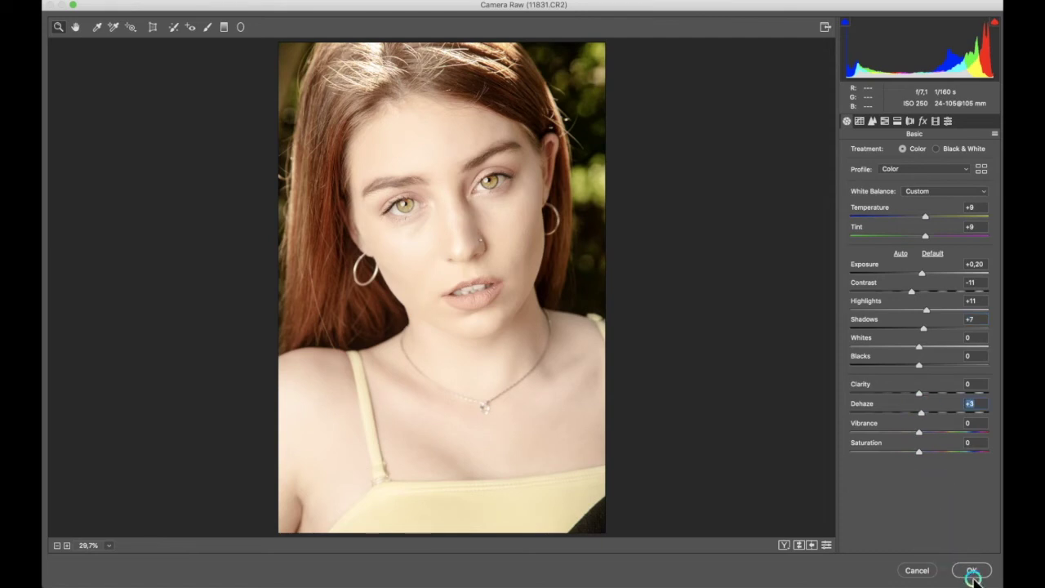
pyautogui.click(923, 222)
pyautogui.moveTo(925, 222); pyautogui.dragTo(929, 226)
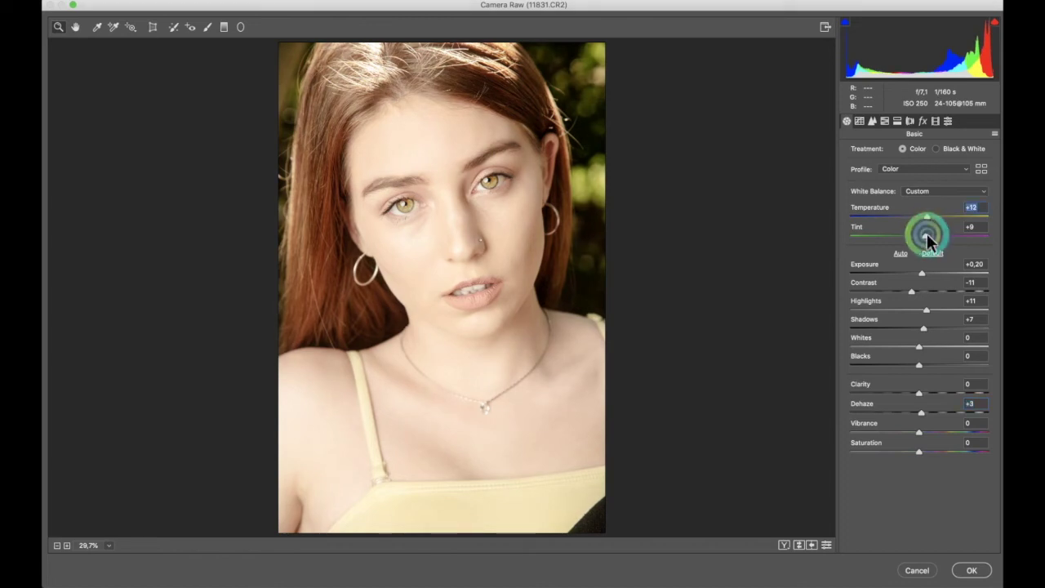
pyautogui.click(926, 236)
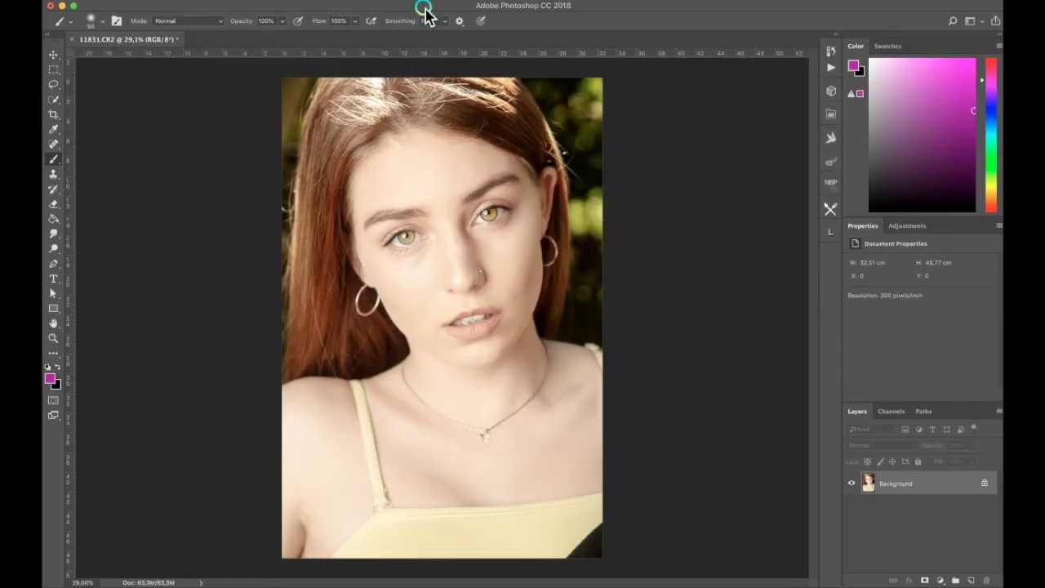
# Step: Create a Magic Retouch Pro Eyes Enhancement layer at 60% intensity
pyautogui.click(832, 141)
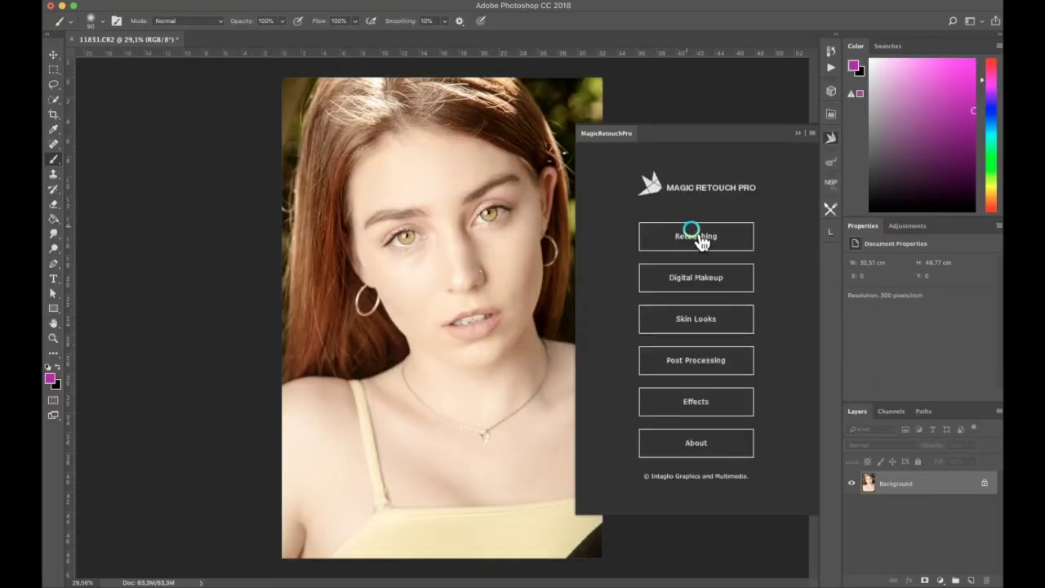
pyautogui.click(694, 235)
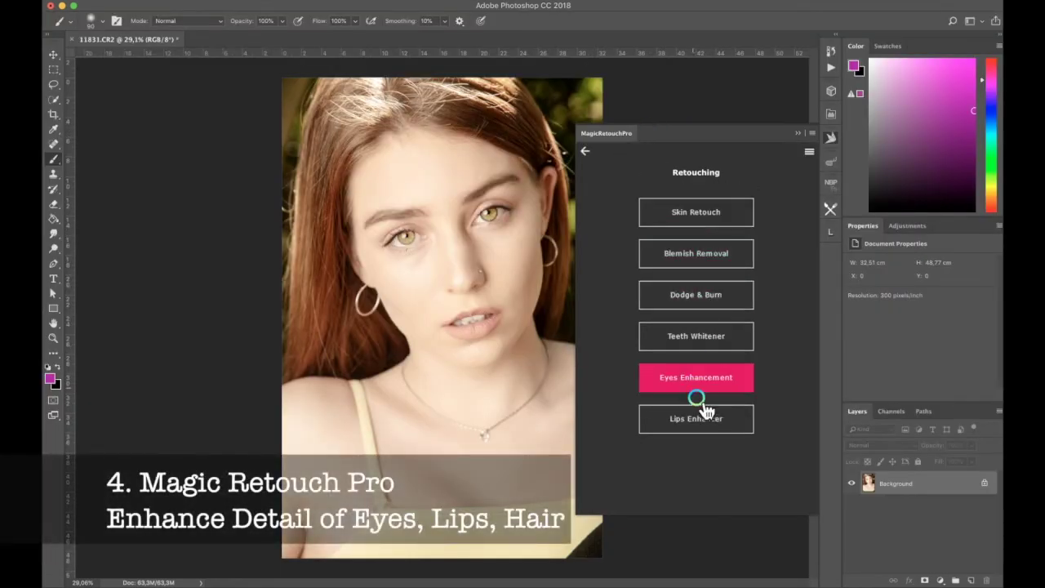
pyautogui.click(700, 384)
pyautogui.click(684, 232)
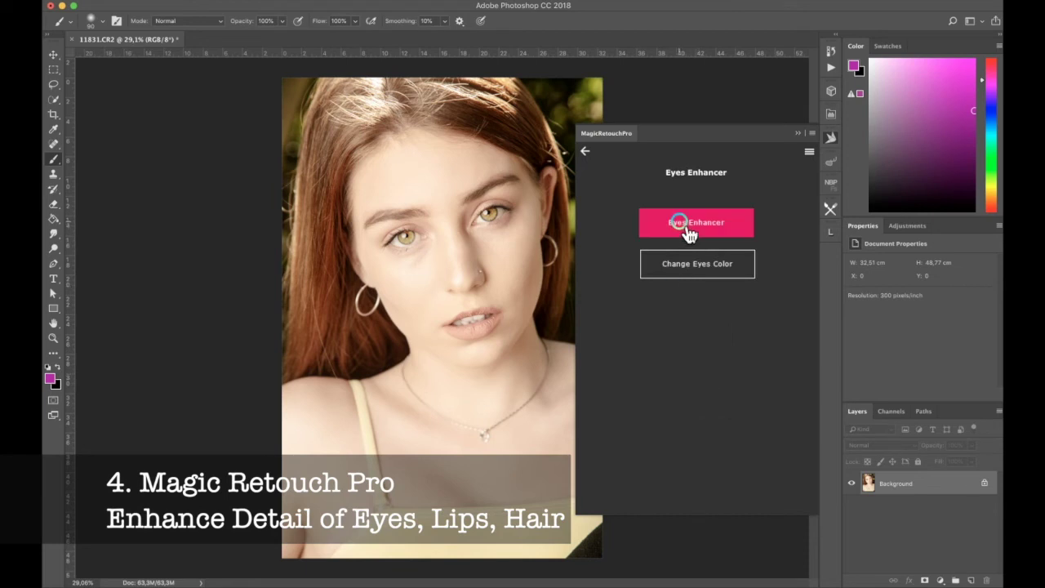
pyautogui.click(700, 221)
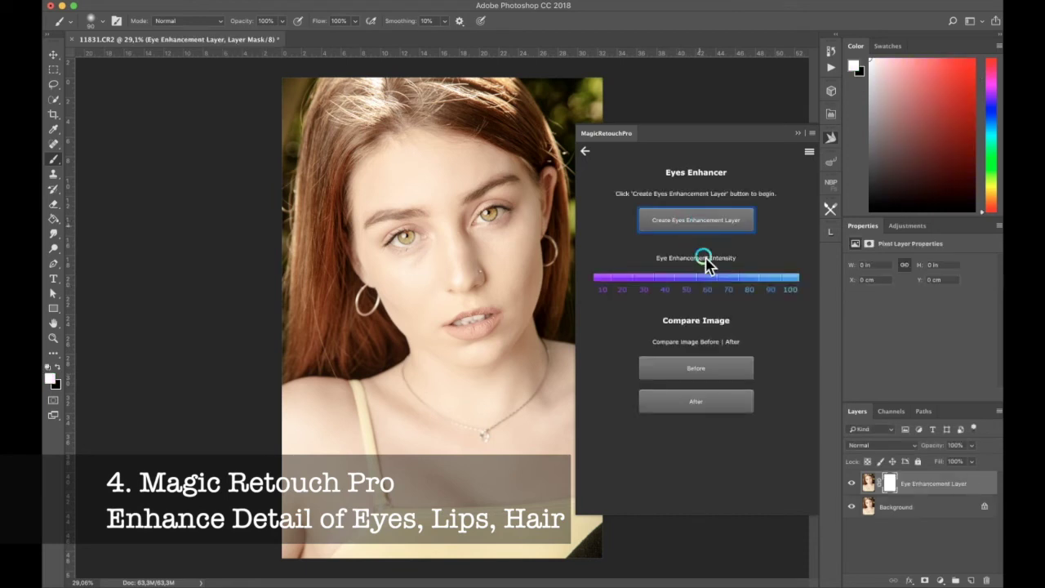
pyautogui.click(703, 280)
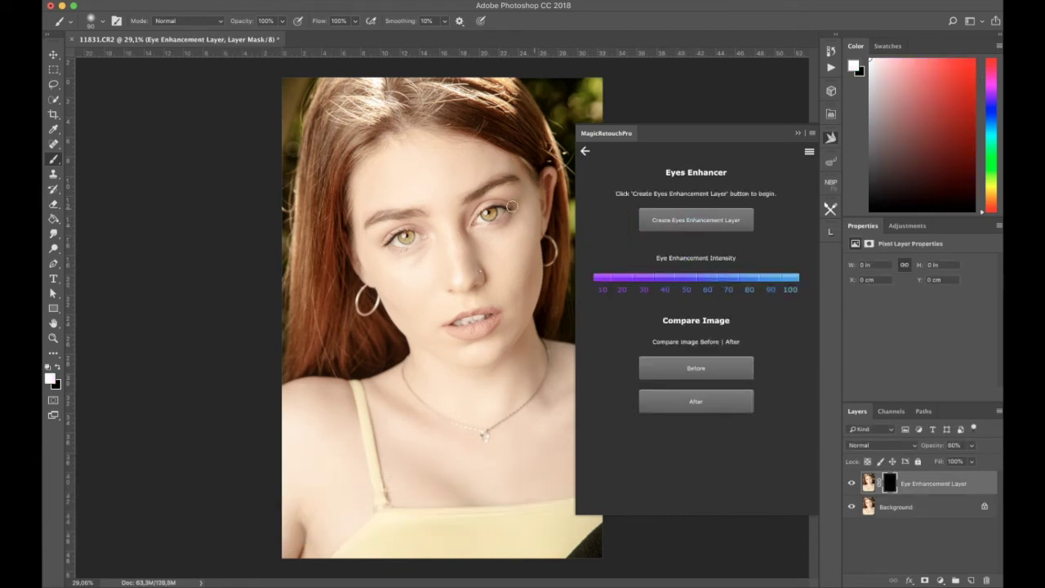
# Step: Paint the eye enhancement onto the left iris
pyautogui.scroll(5, 501, 186)
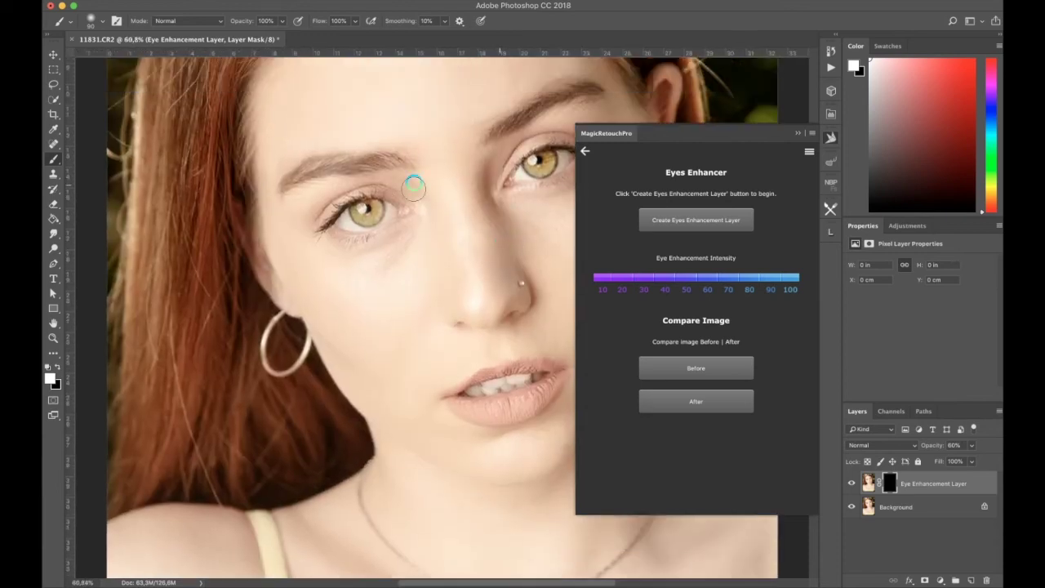
pyautogui.moveTo(382, 204); pyautogui.dragTo(372, 218)
pyautogui.moveTo(364, 214); pyautogui.dragTo(367, 214)
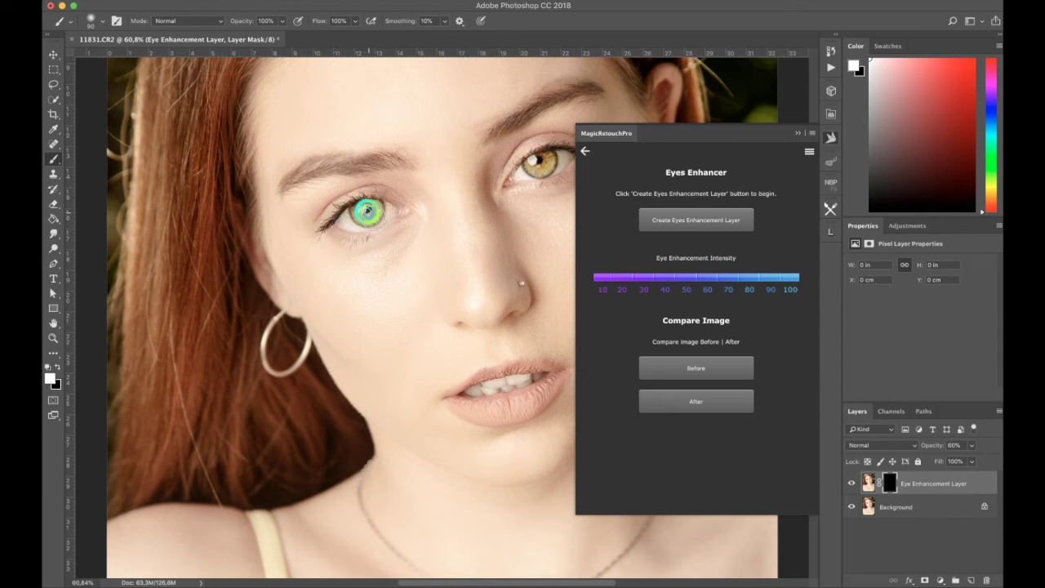
pyautogui.hscroll(3, 366, 213)
pyautogui.hscroll(2, 366, 214)
# Step: Paint the detail enhancement onto the right iris and over the lips
pyautogui.moveTo(386, 214)
pyautogui.mouseDown()
pyautogui.moveTo(412, 218)
pyautogui.moveTo(401, 210)
pyautogui.mouseUp()
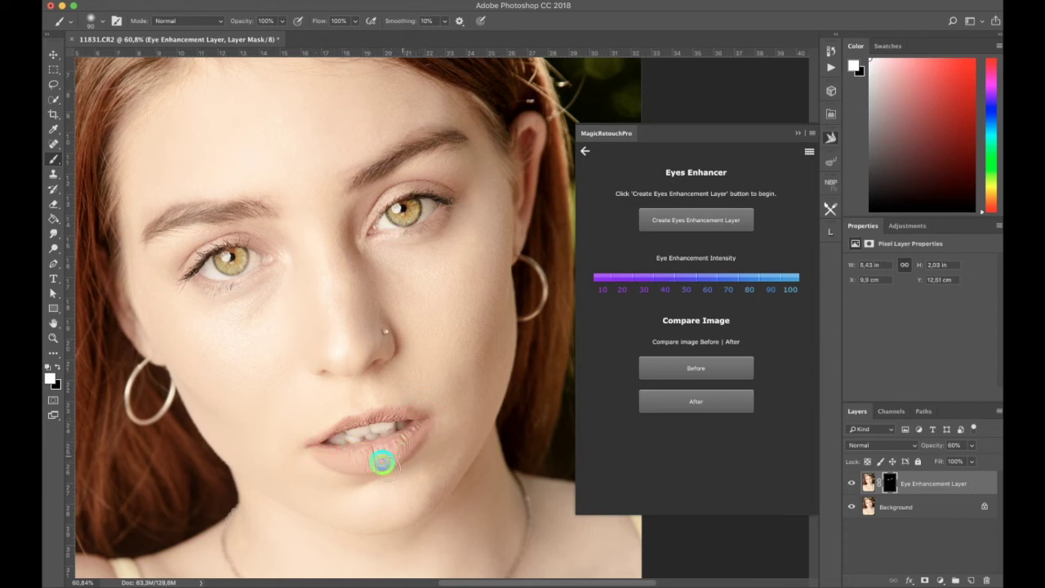
pyautogui.moveTo(343, 463); pyautogui.dragTo(341, 441)
pyautogui.moveTo(340, 431)
pyautogui.mouseDown()
pyautogui.moveTo(419, 415)
pyautogui.moveTo(384, 448)
pyautogui.moveTo(383, 417)
pyautogui.mouseUp()
pyautogui.moveTo(398, 211); pyautogui.dragTo(396, 222)
# Step: Paint the enhancement along both eyebrows and across the top of the hair
pyautogui.moveTo(359, 182); pyautogui.dragTo(448, 135)
pyautogui.click(245, 212)
pyautogui.moveTo(269, 219)
pyautogui.mouseDown()
pyautogui.moveTo(250, 205)
pyautogui.moveTo(156, 223)
pyautogui.moveTo(163, 261)
pyautogui.mouseUp()
pyautogui.scroll(-2, 163, 261)
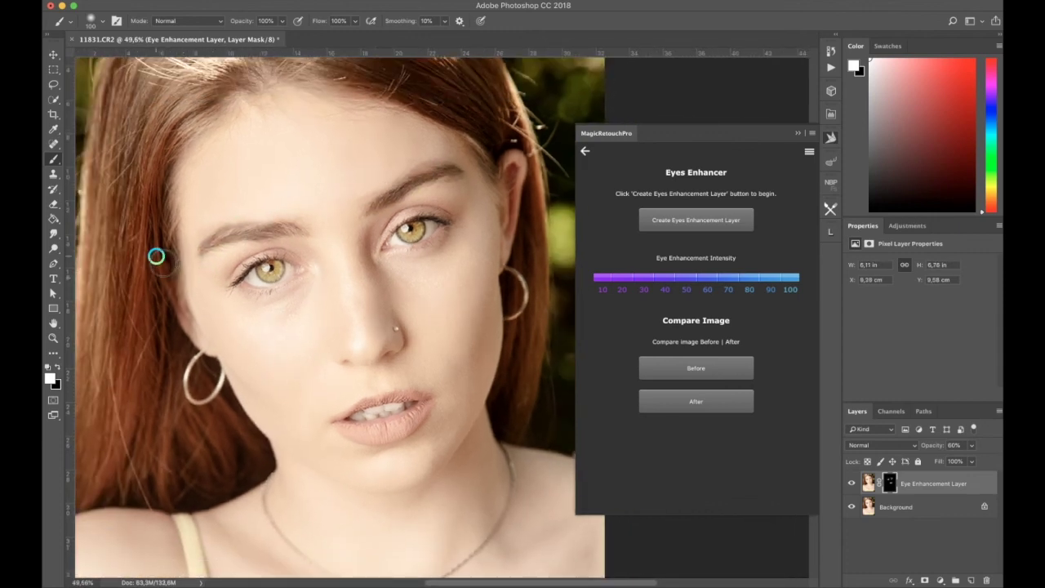
pyautogui.scroll(-2, 159, 258)
pyautogui.scroll(-2, 156, 256)
pyautogui.scroll(-2, 156, 257)
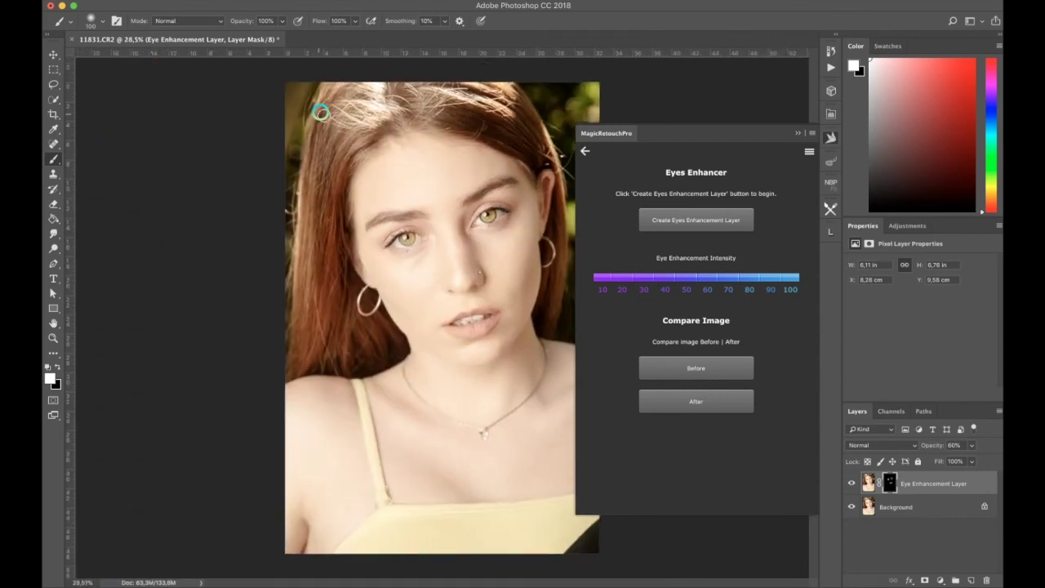
pyautogui.moveTo(320, 112)
pyautogui.mouseDown()
pyautogui.moveTo(352, 149)
pyautogui.moveTo(339, 107)
pyautogui.moveTo(329, 273)
pyautogui.moveTo(312, 226)
pyautogui.moveTo(321, 294)
pyautogui.moveTo(355, 318)
pyautogui.moveTo(305, 352)
pyautogui.moveTo(313, 139)
pyautogui.moveTo(384, 89)
pyautogui.moveTo(503, 125)
pyautogui.moveTo(415, 112)
pyautogui.moveTo(506, 102)
pyautogui.moveTo(542, 151)
pyautogui.moveTo(569, 229)
pyautogui.moveTo(558, 303)
pyautogui.moveTo(683, 201)
pyautogui.mouseUp()
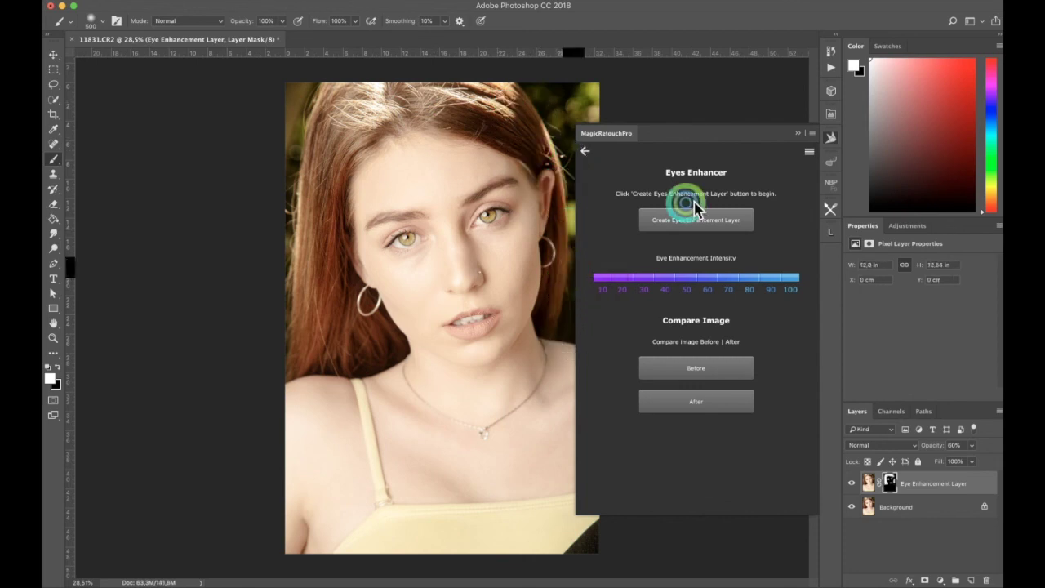
# Step: Collapse the MagicRetouchPro panel to leave only the finished portrait
pyautogui.click(797, 132)
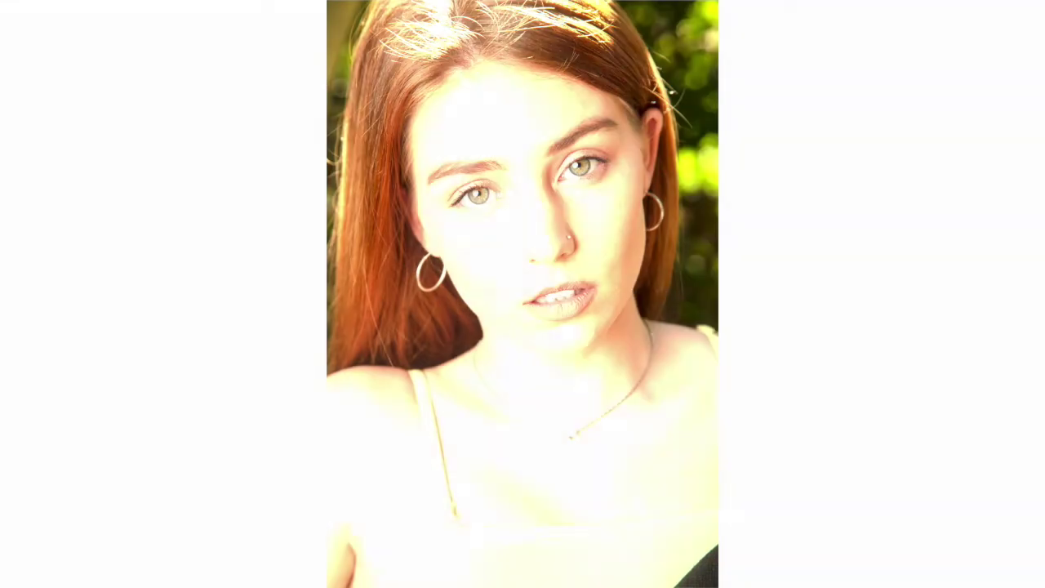